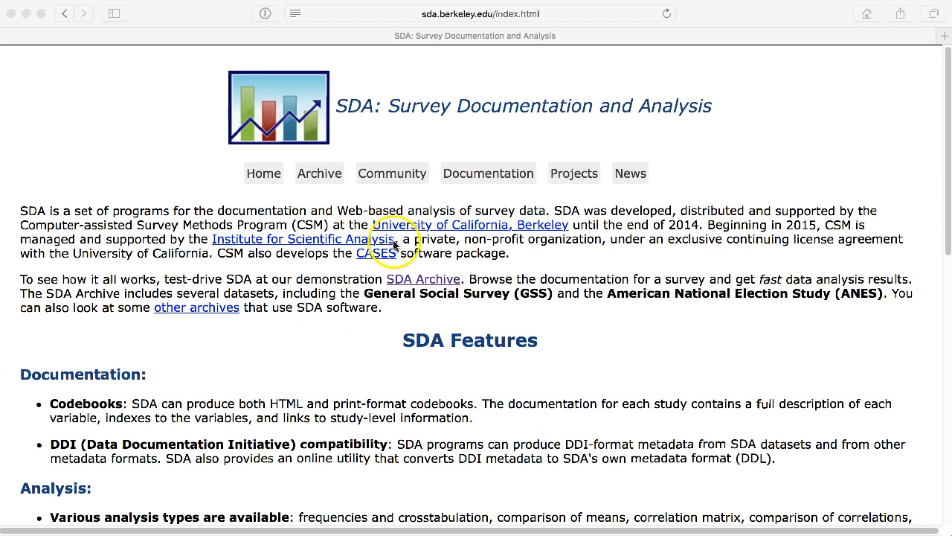
Step: Open the General Social Survey (GSS) Cumulative Datafile 1972-2016 - release 1 in SDA 4.0 from the dataset archive
left_click(333, 176)
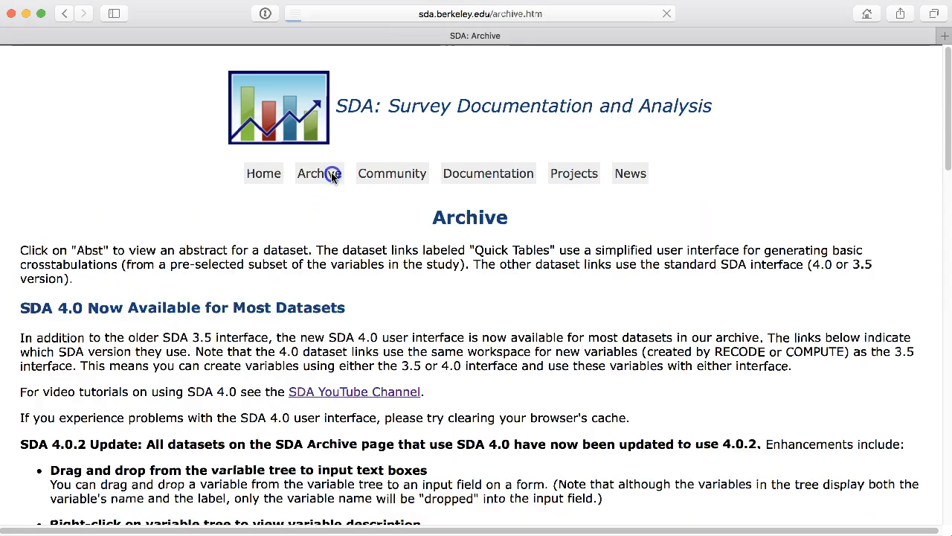
scroll(831, 173, "down", 2)
scroll(829, 170, "down", 12)
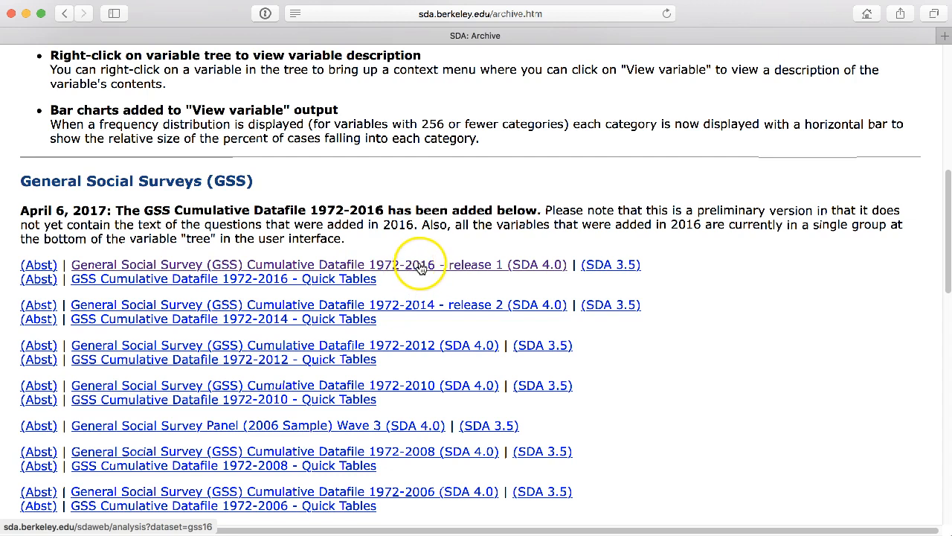
left_click(525, 267)
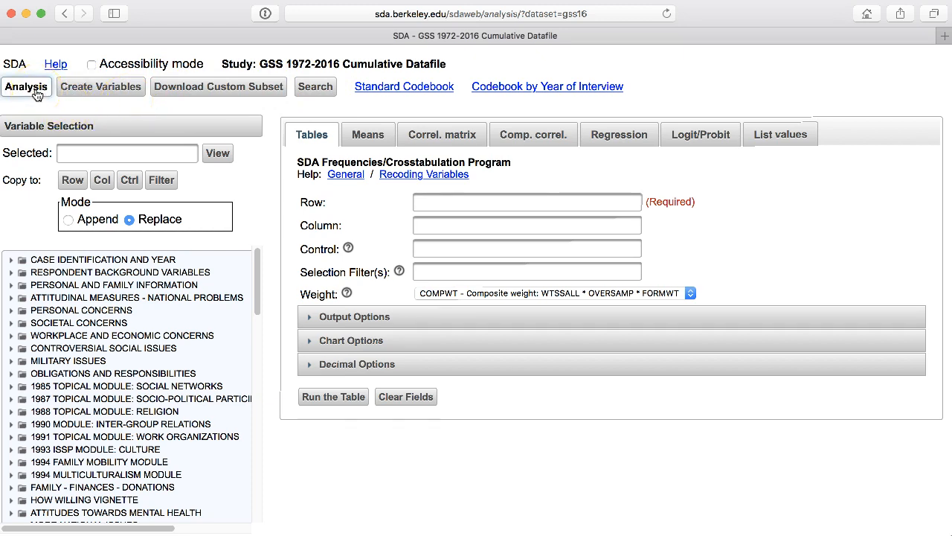
Step: Look over the variable creation, custom subset download, search and correlation matrix tools, ending on the Tables analysis form
left_click(93, 88)
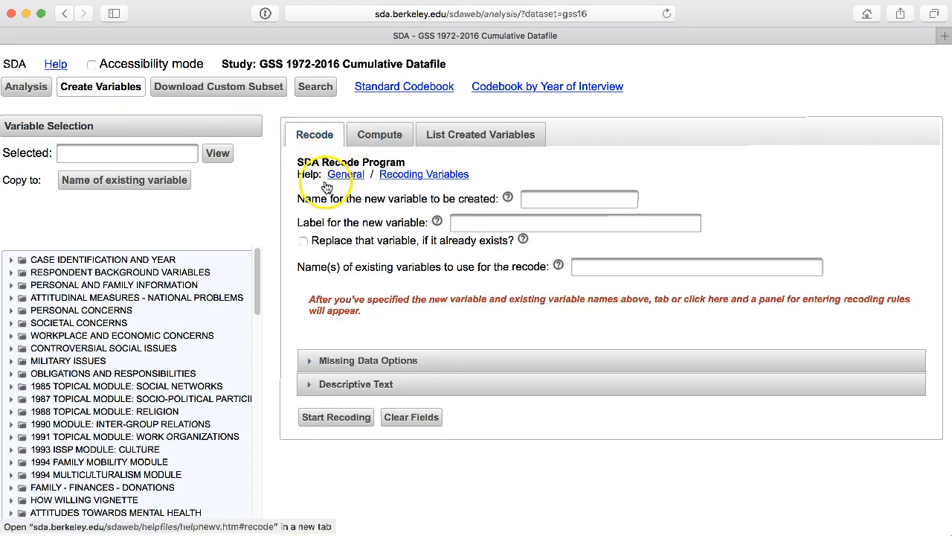
left_click(217, 88)
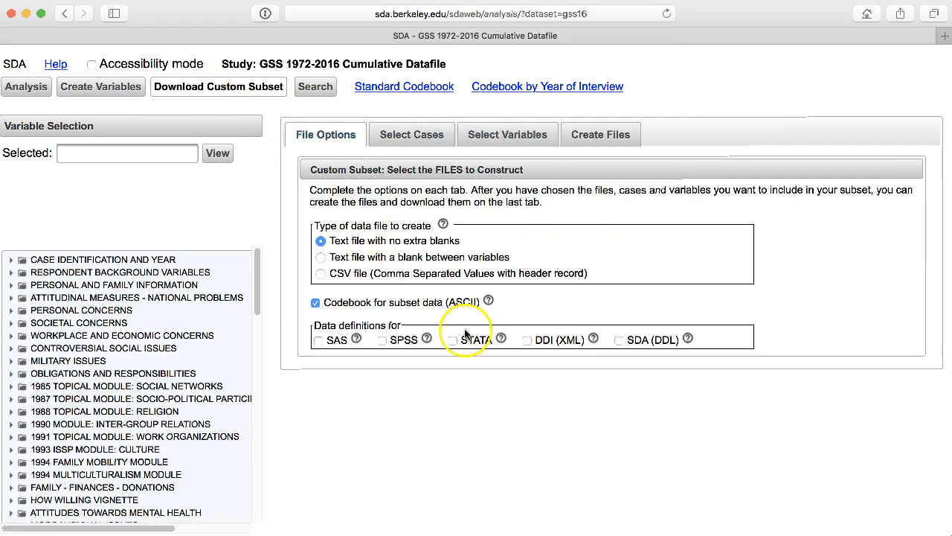
left_click(315, 87)
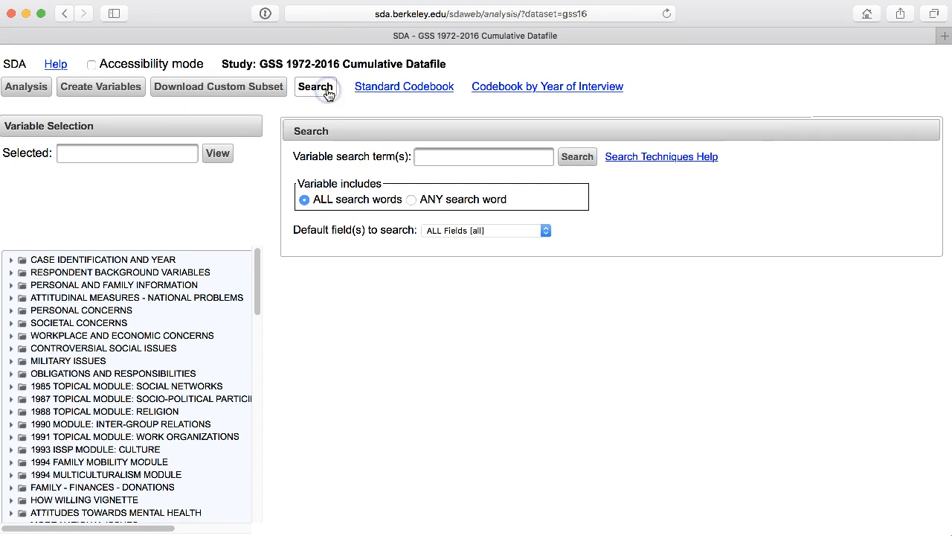
left_click(25, 87)
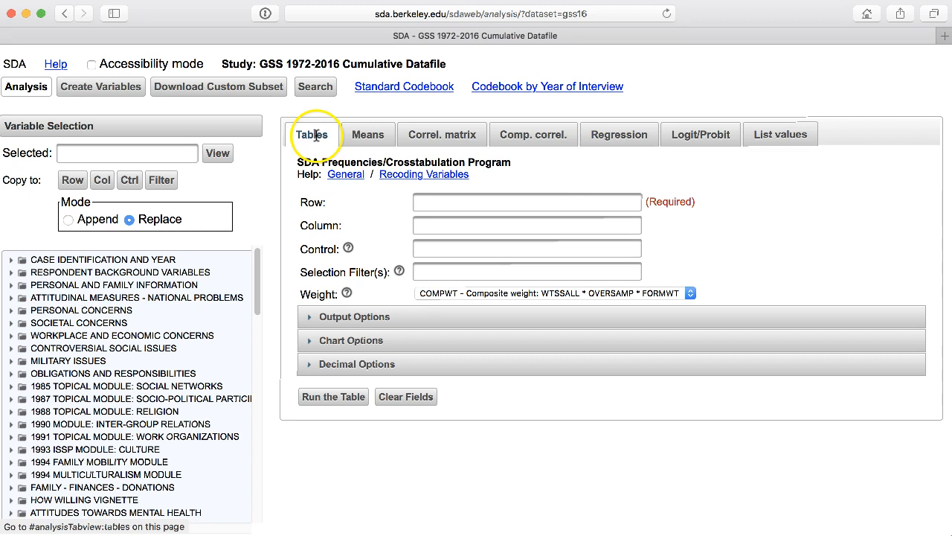
left_click(378, 142)
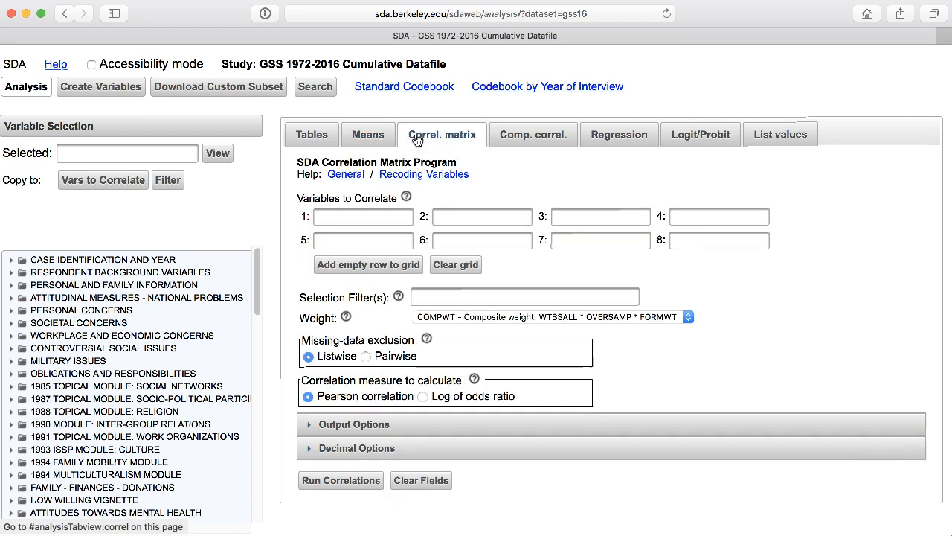
left_click(317, 137)
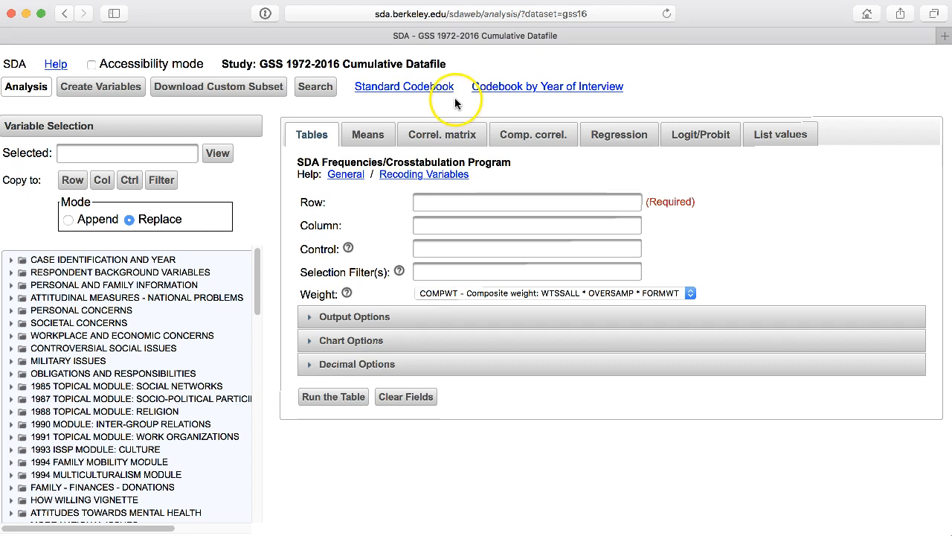
Step: Open the Standard Codebook and read its Short Introduction and Weights section
left_click(408, 89)
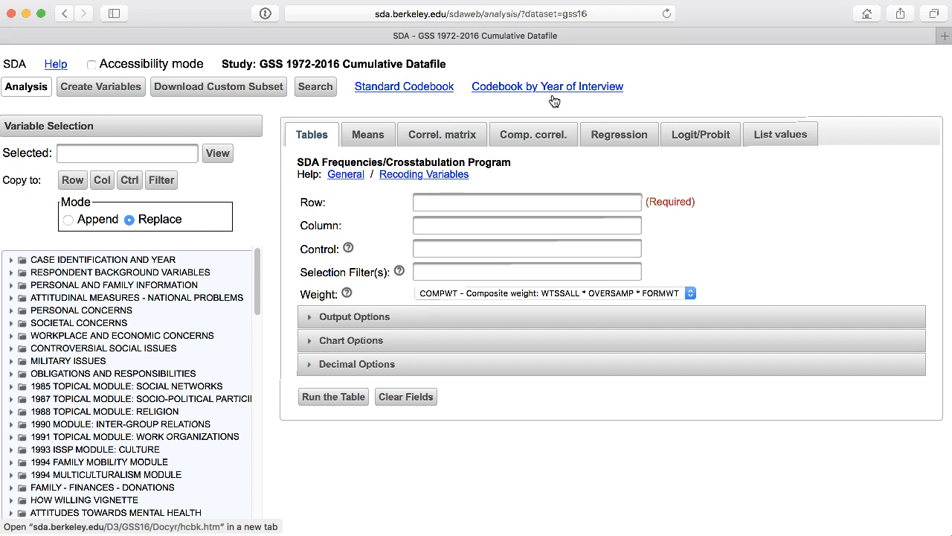
left_click(419, 90)
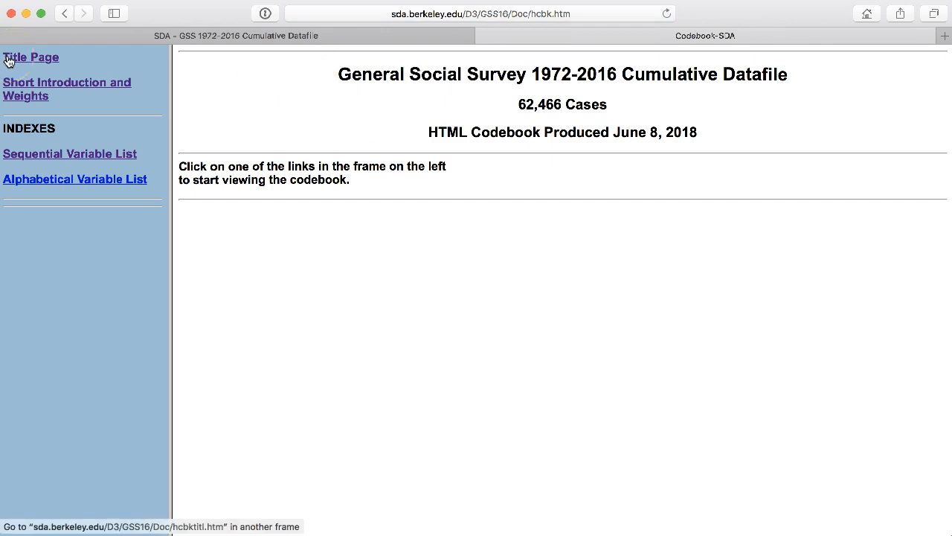
left_click(27, 97)
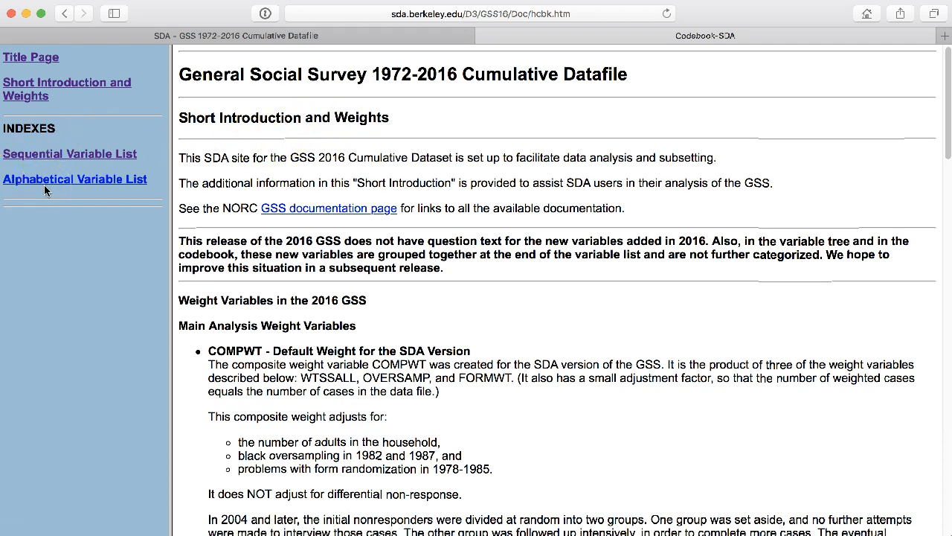
Step: Find the RACE variable's codebook entry through the Age, Gender, Race, and Ethnicity heading of the sequential variable list
left_click(87, 148)
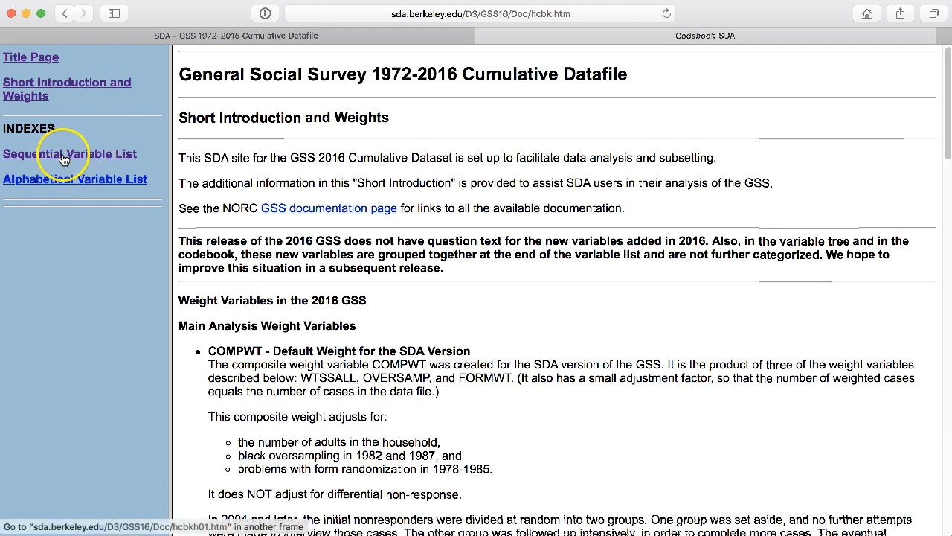
left_click(134, 154)
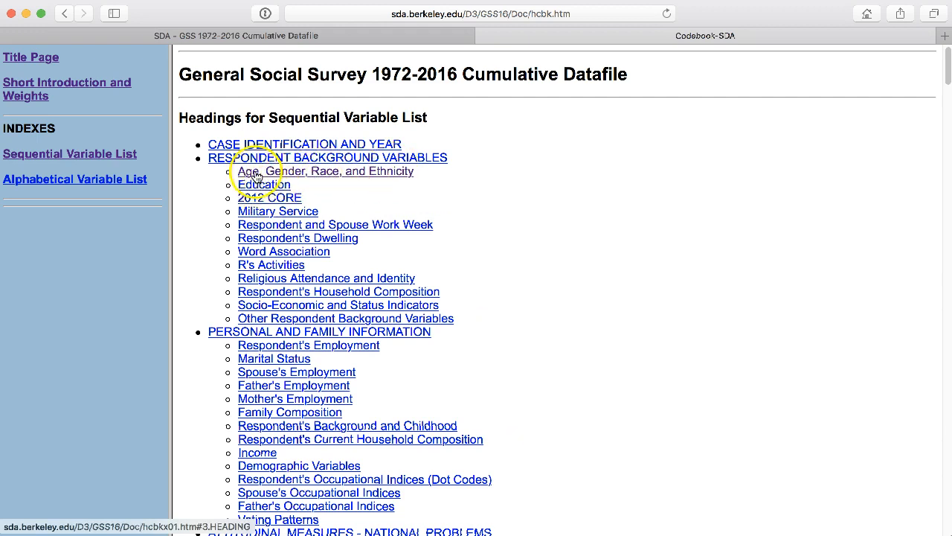
left_click(255, 176)
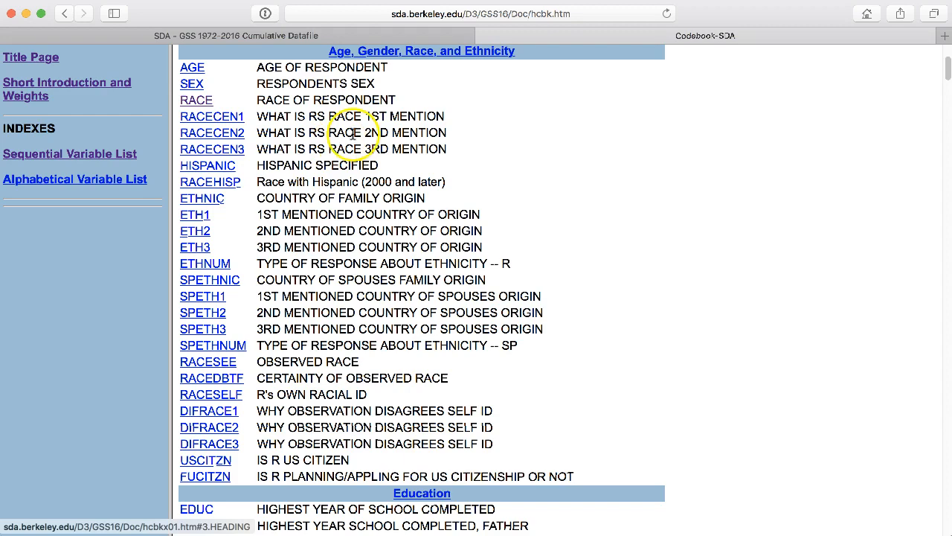
scroll(733, 135, "up", 1)
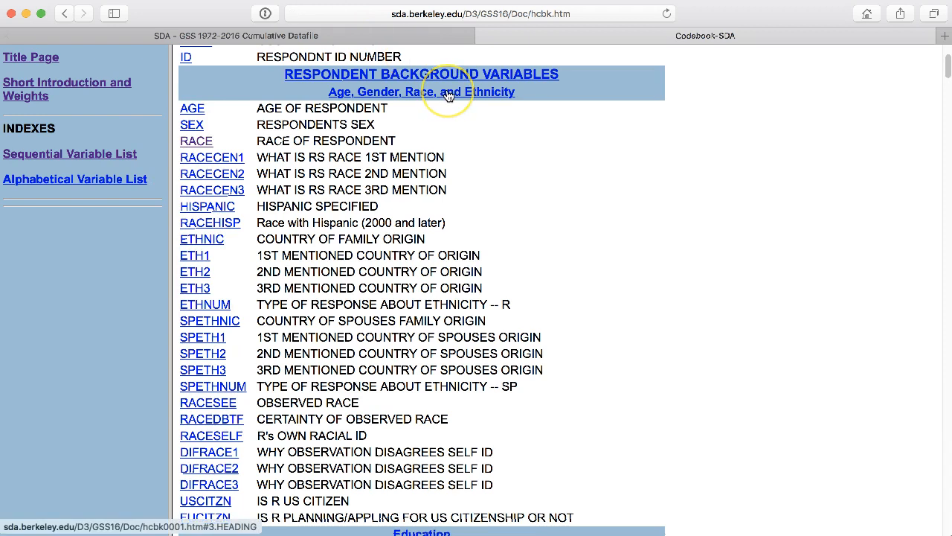
left_click(197, 144)
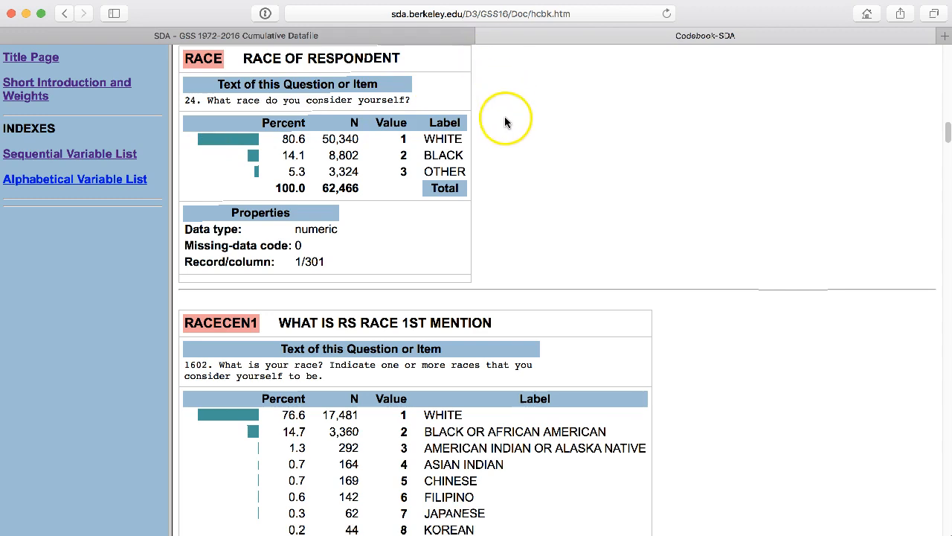
Step: Examine the RACE entry's question text, value labels and properties, and close the codebook
scroll(485, 264, "down", 1)
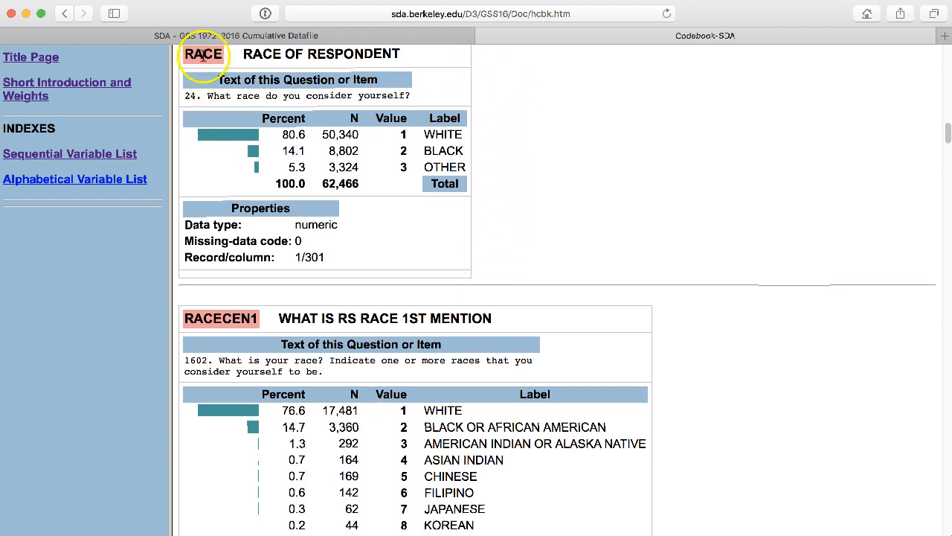
scroll(322, 51, "up", 1)
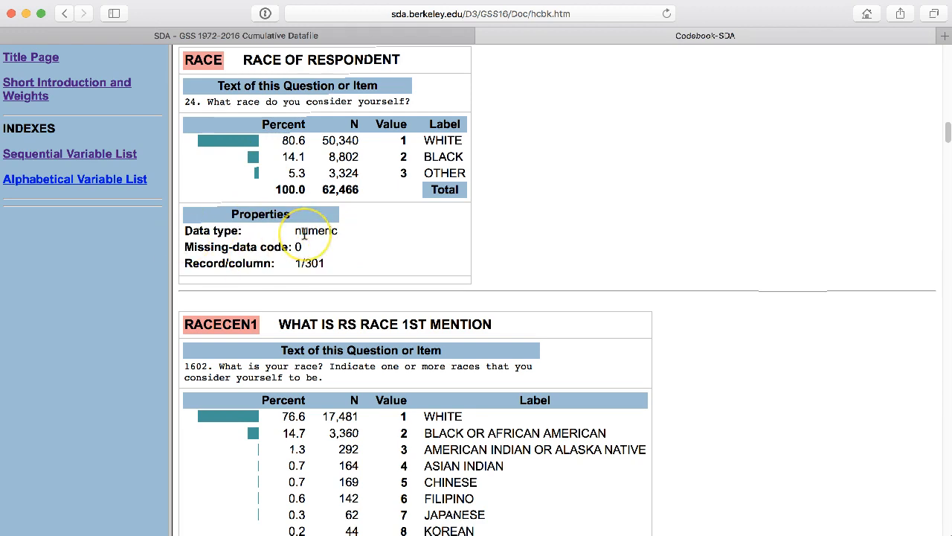
scroll(305, 233, "up", 1)
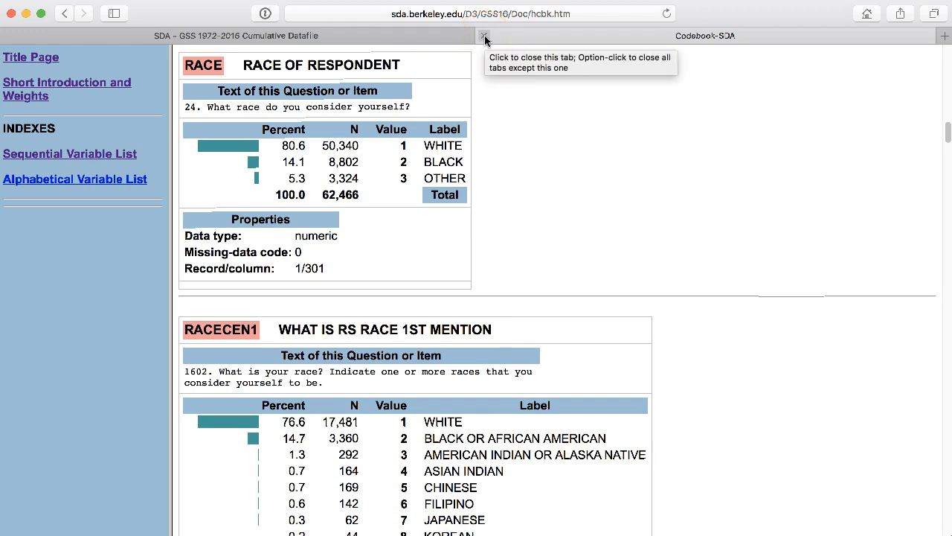
left_click(484, 38)
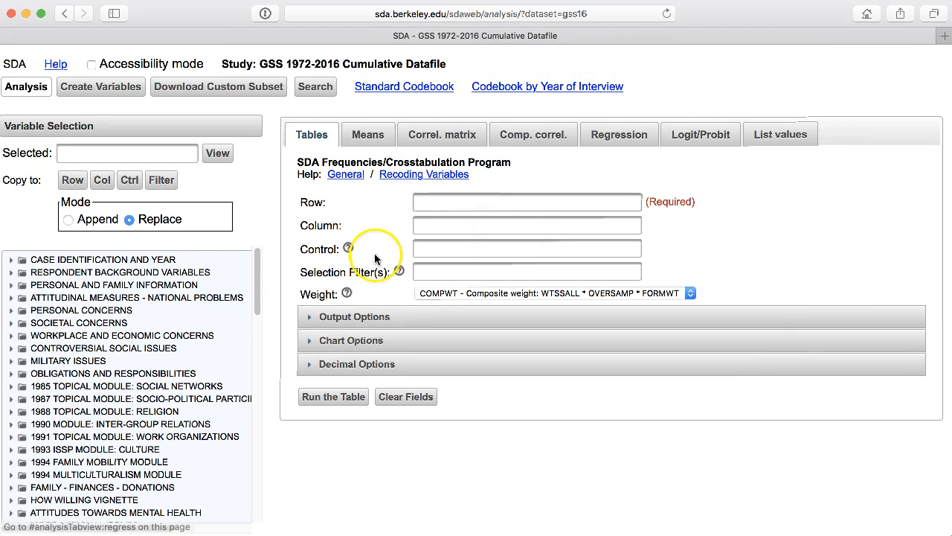
Step: Expand Societal Concerns and its Confidence in Institutions group in the variable tree to list the confidence variables
scroll(240, 286, "down", 1)
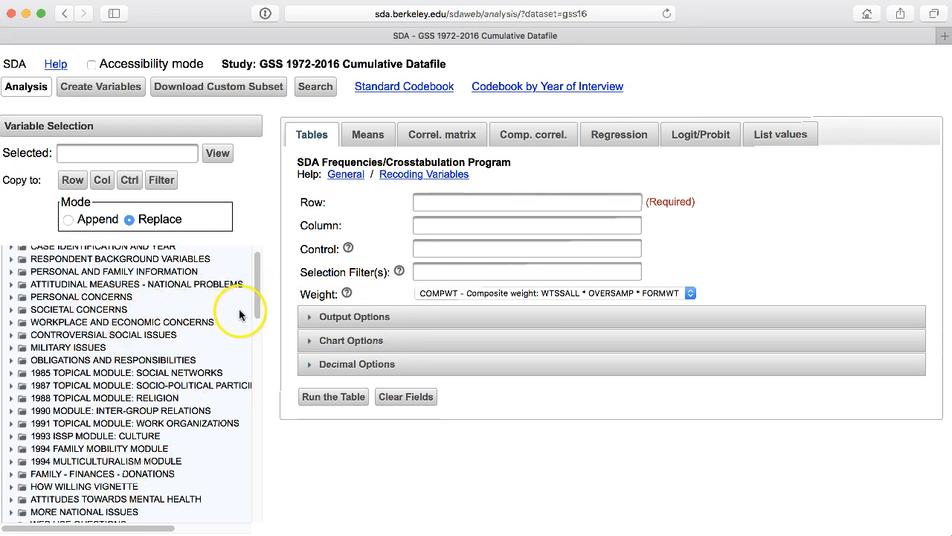
left_click_drag(257, 305, 257, 302)
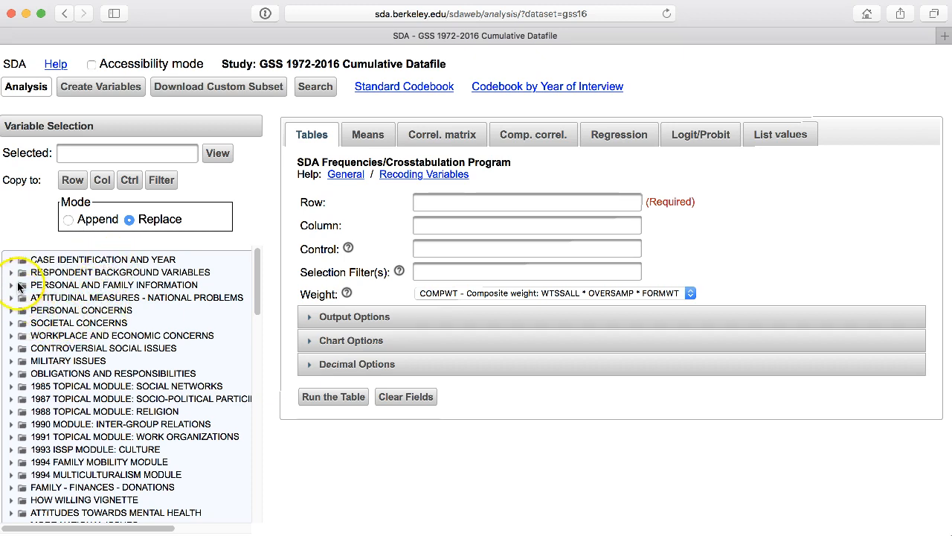
left_click(11, 324)
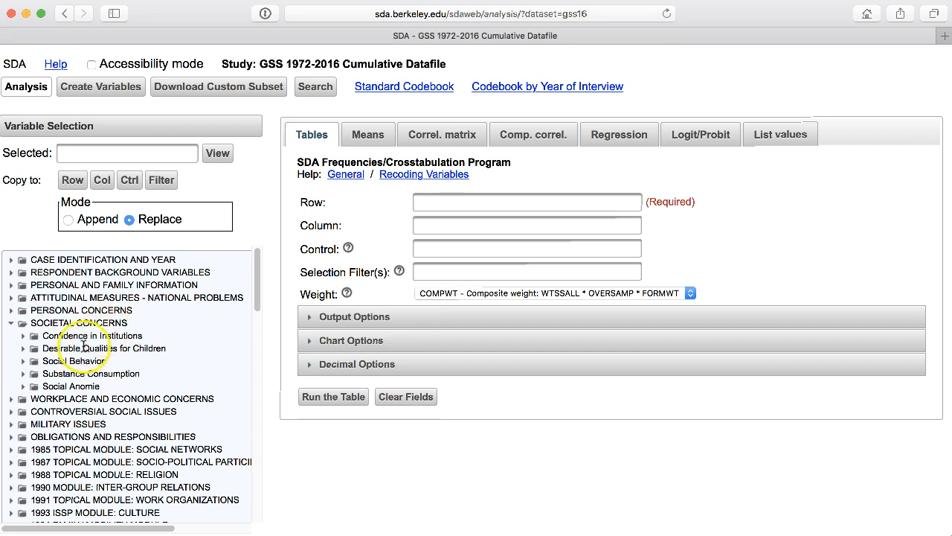
left_click(24, 338)
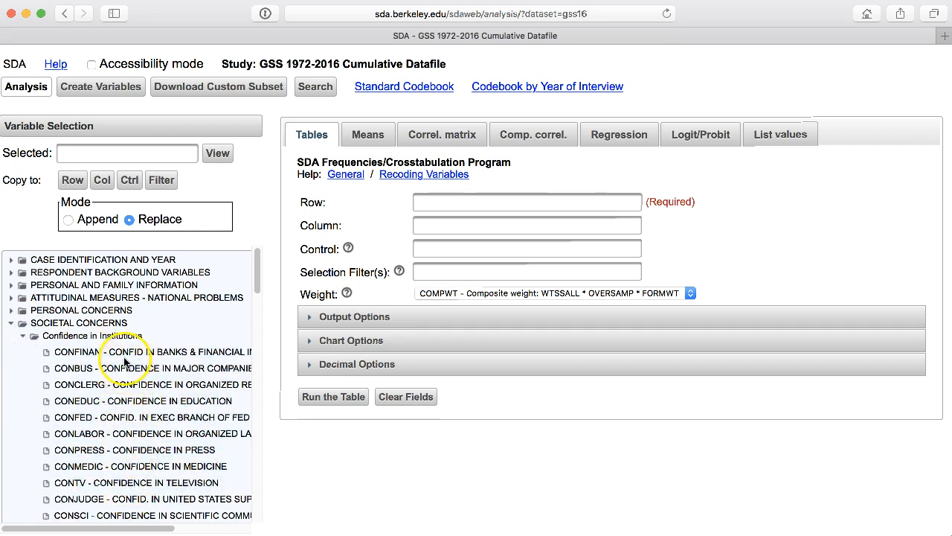
left_click_drag(257, 276, 258, 287)
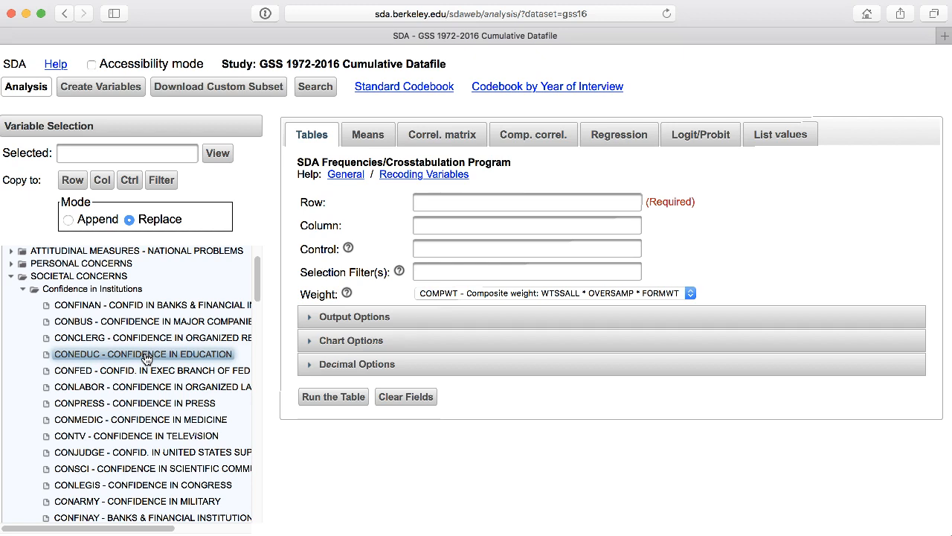
Step: View the description of the CONEDUC variable for its question wording and response categories, and close it
left_click(147, 359)
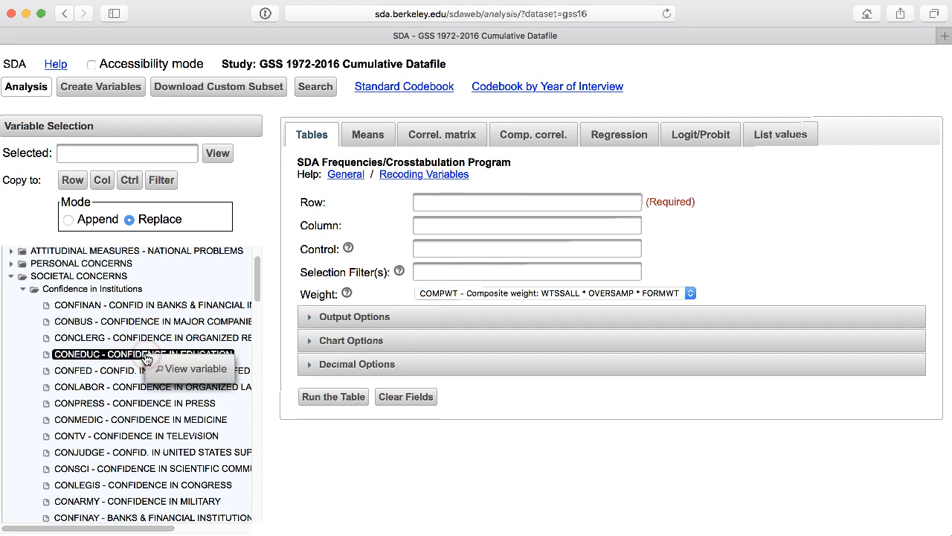
left_click(170, 370)
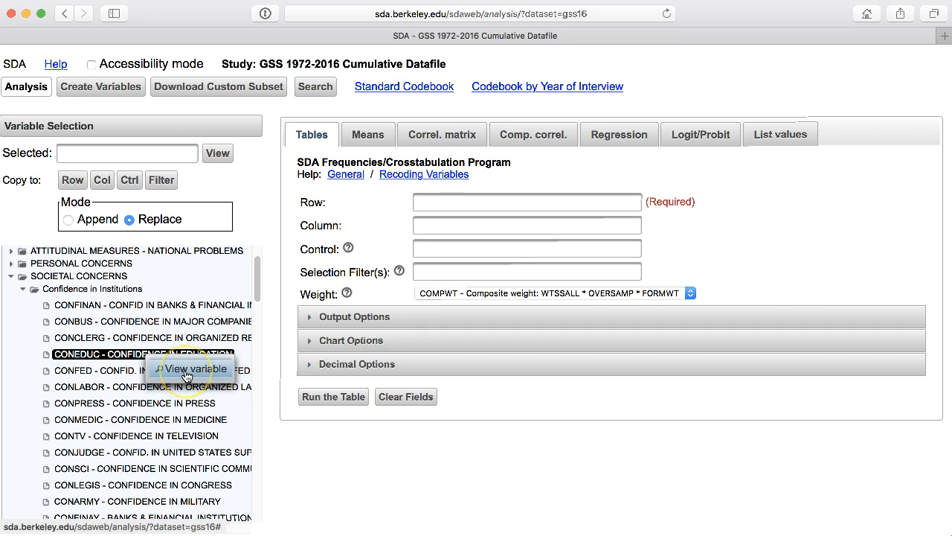
left_click(216, 372)
left_click(206, 372)
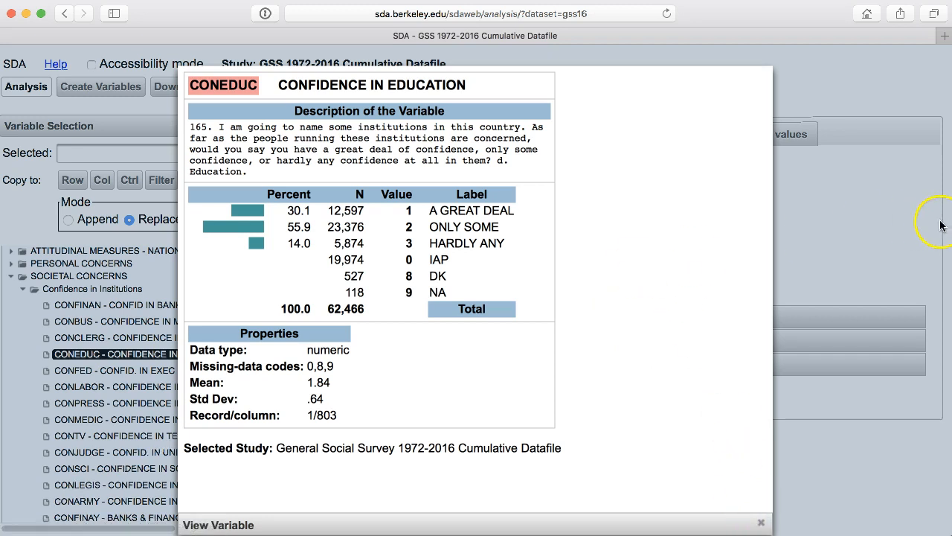
left_click(834, 216)
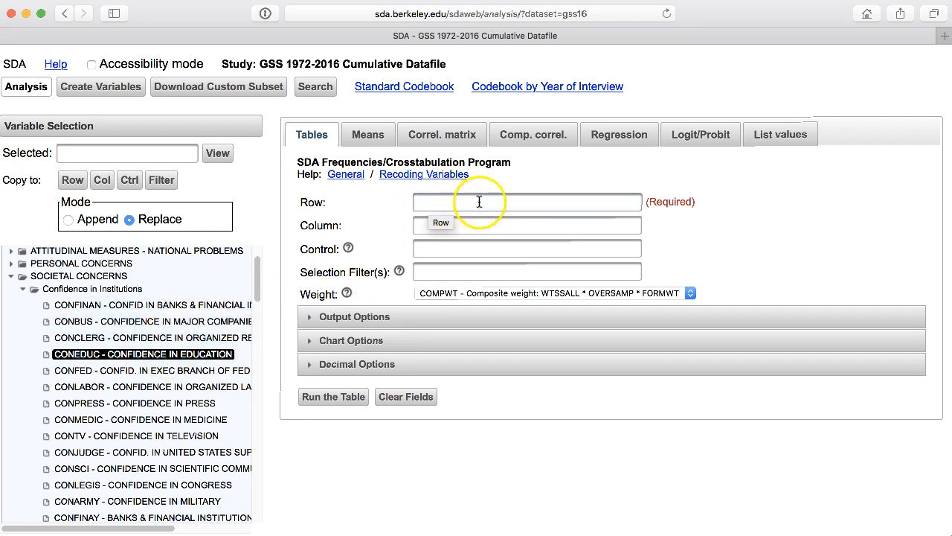
Step: Set CONEDUC from the variable tree as the row variable of the table
left_click(121, 355)
left_click_drag(121, 355, 481, 199)
left_click(456, 201)
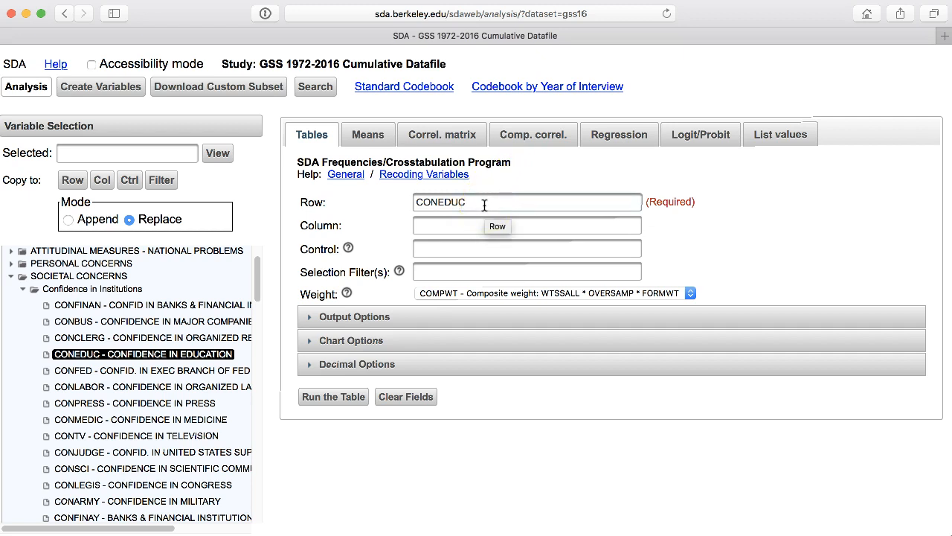
left_click(484, 205)
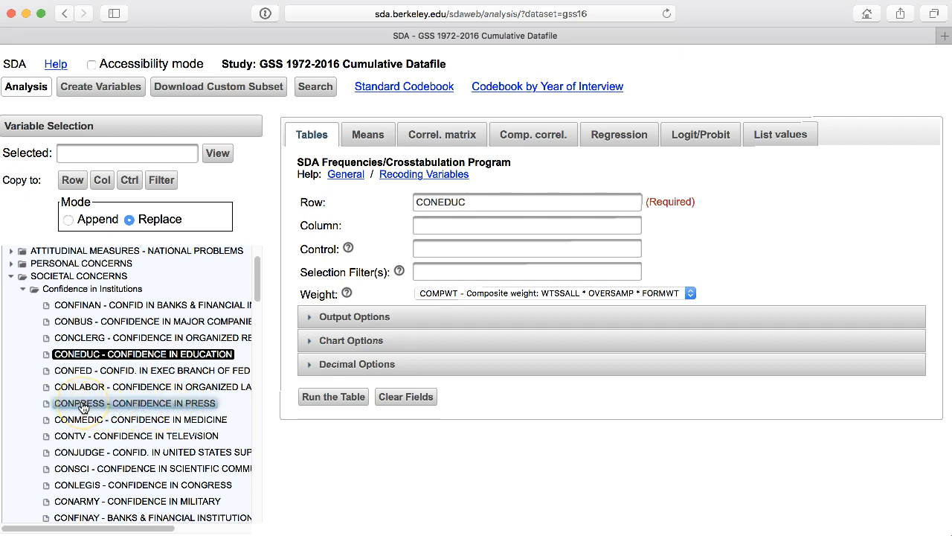
Step: Select CONPRESS in the variable tree, view its description, and close it
left_click(123, 404)
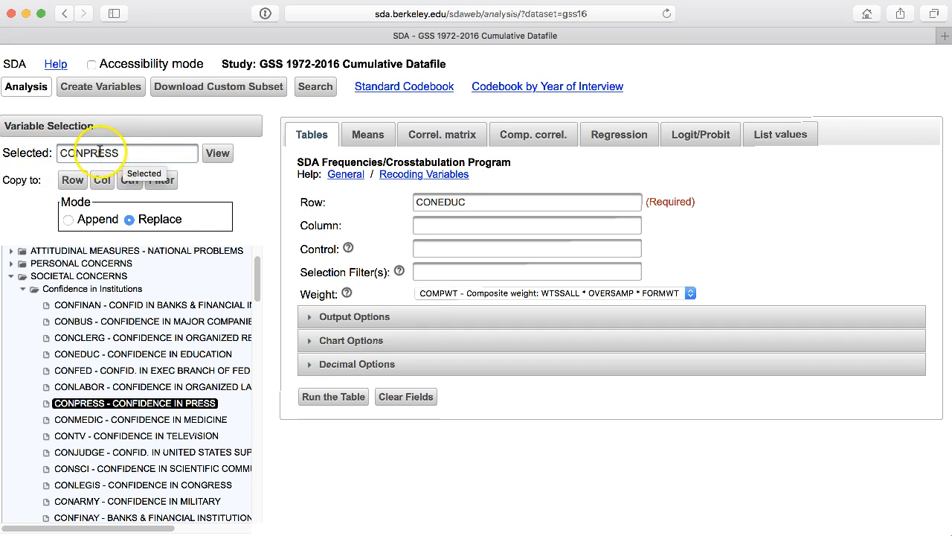
left_click(217, 156)
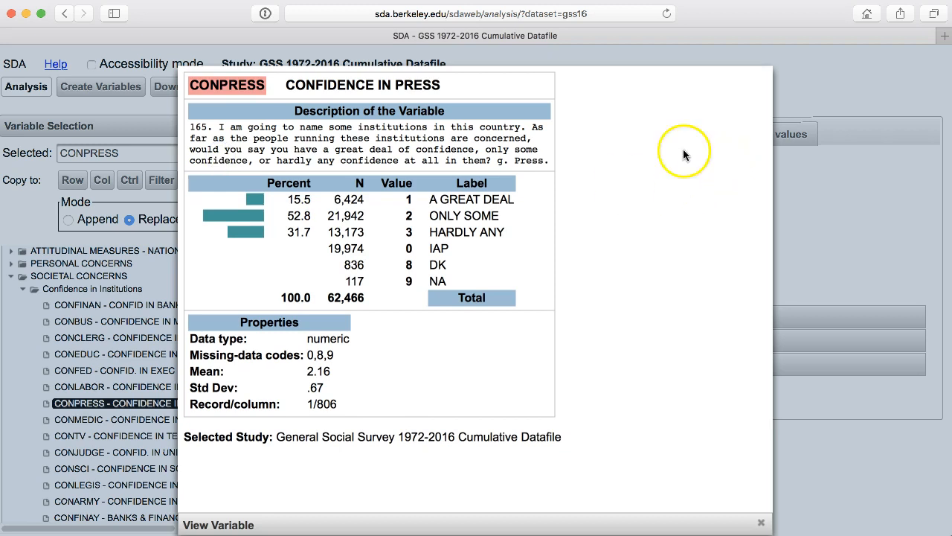
left_click(806, 201)
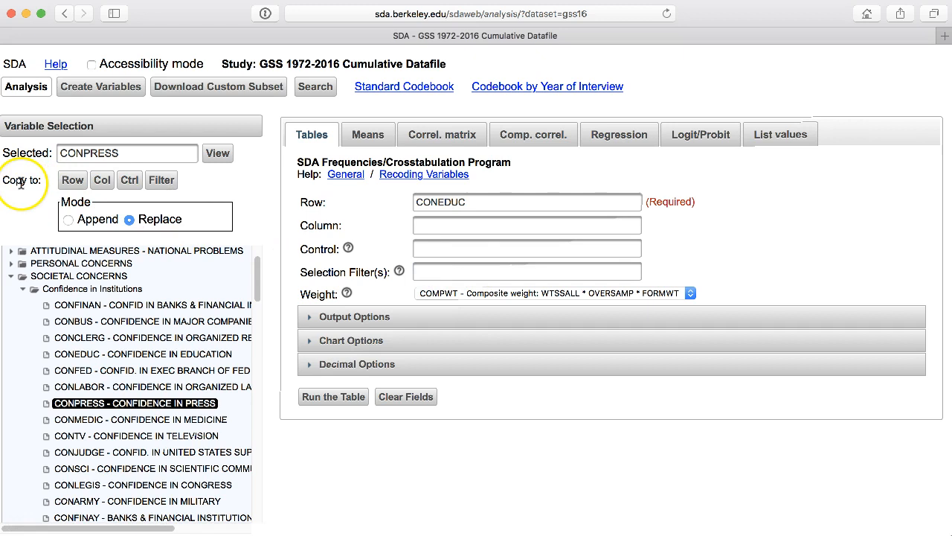
Step: Set CONPRESS from the variable tree as the column variable of the table
left_click(68, 185)
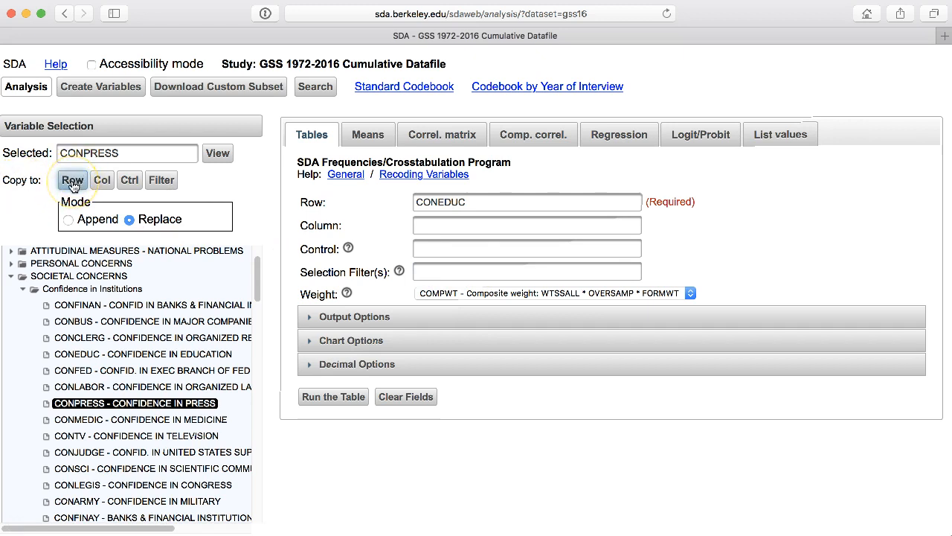
left_click(162, 183)
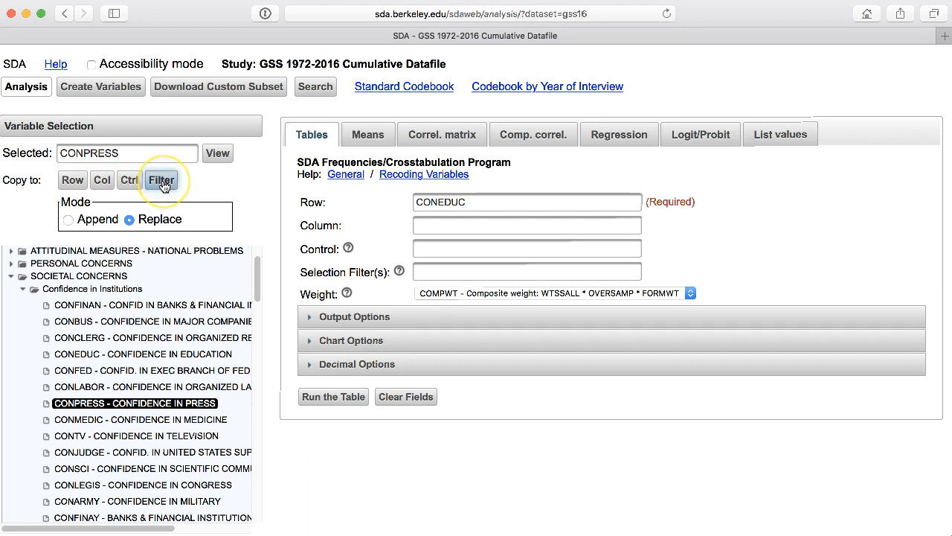
left_click(102, 185)
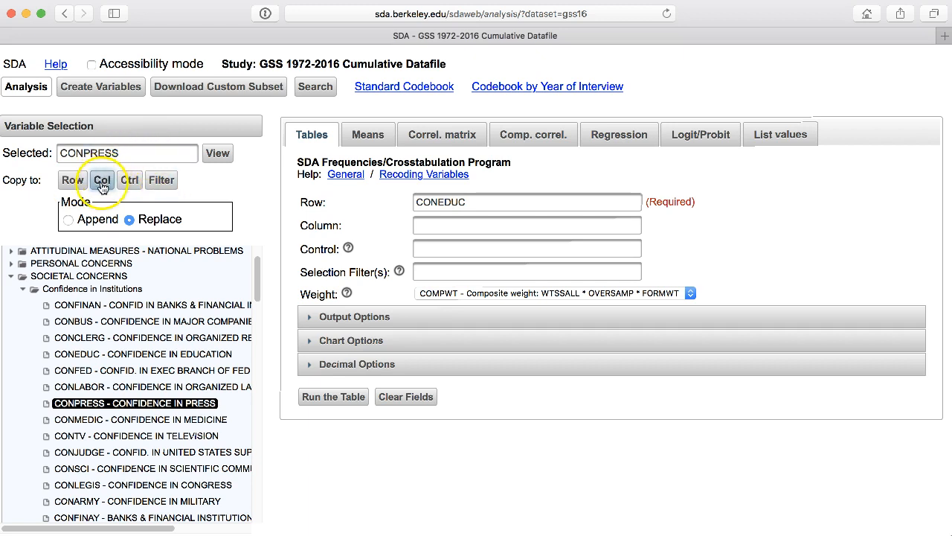
left_click(102, 183)
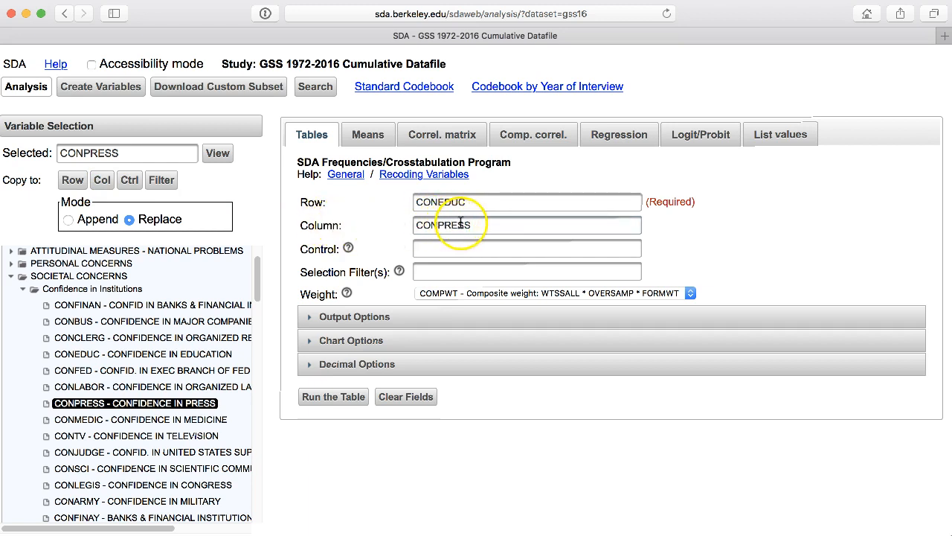
Step: Replace the table's column variable with race
left_click(493, 224)
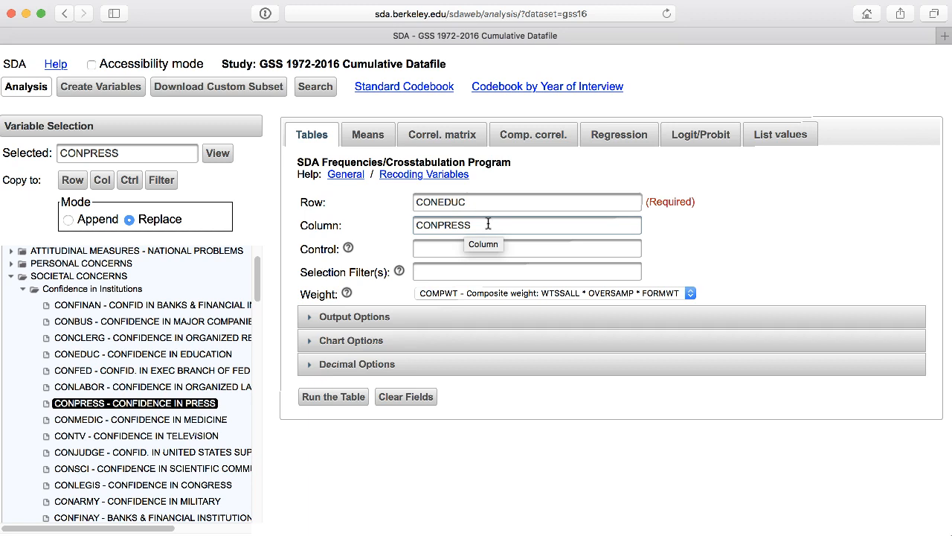
left_click(479, 224)
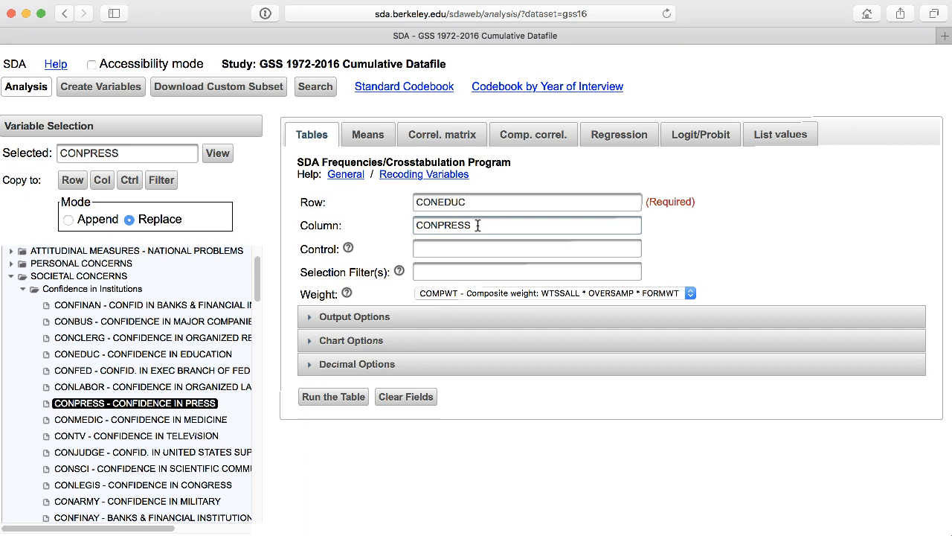
left_click(533, 224)
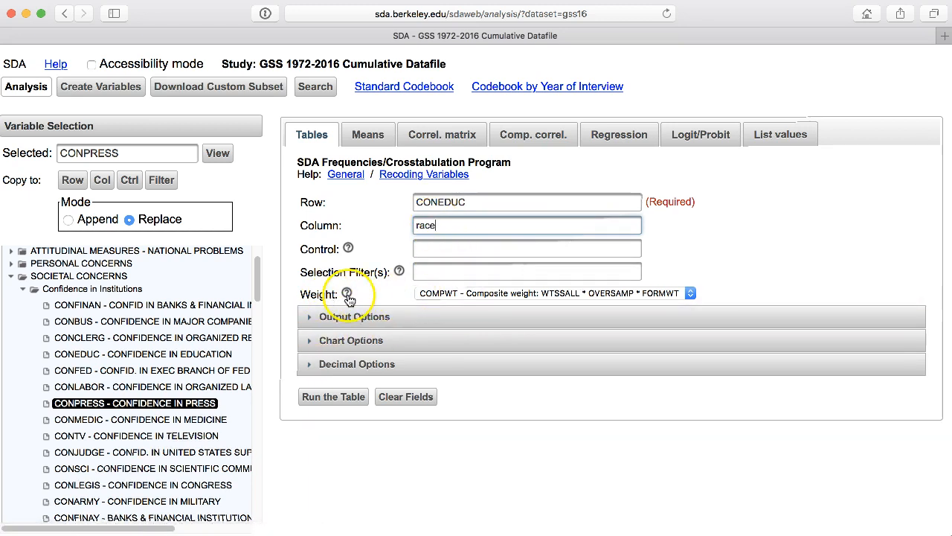
Step: Review the available weights, keep the COMPWT composite weight, and expand the Output Options to look through the cell contents settings
left_click(690, 294)
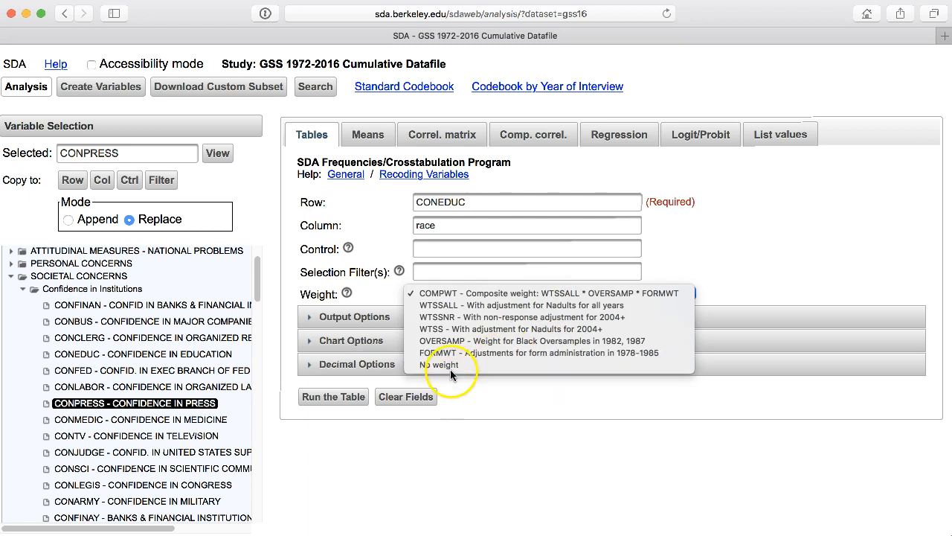
left_click(479, 292)
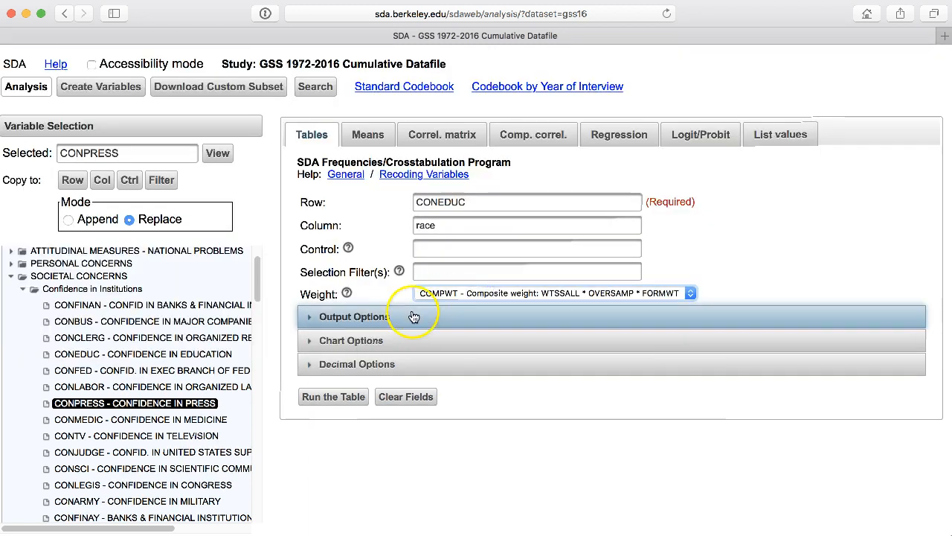
left_click(355, 317)
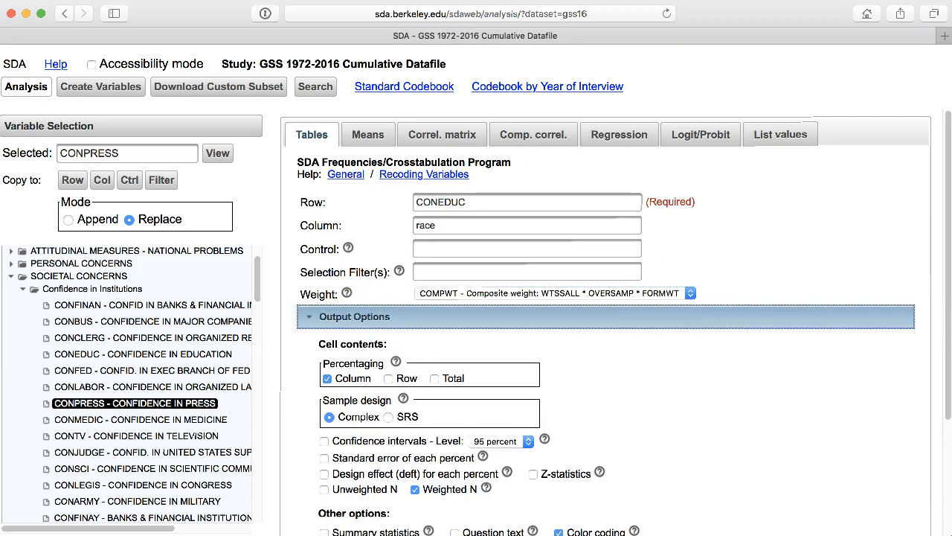
scroll(927, 223, "down", 4)
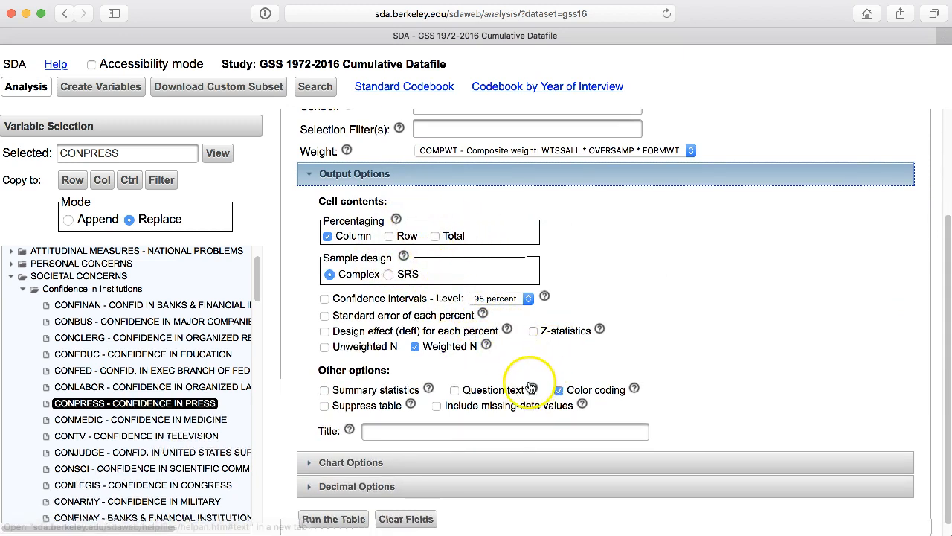
scroll(748, 335, "down", 1)
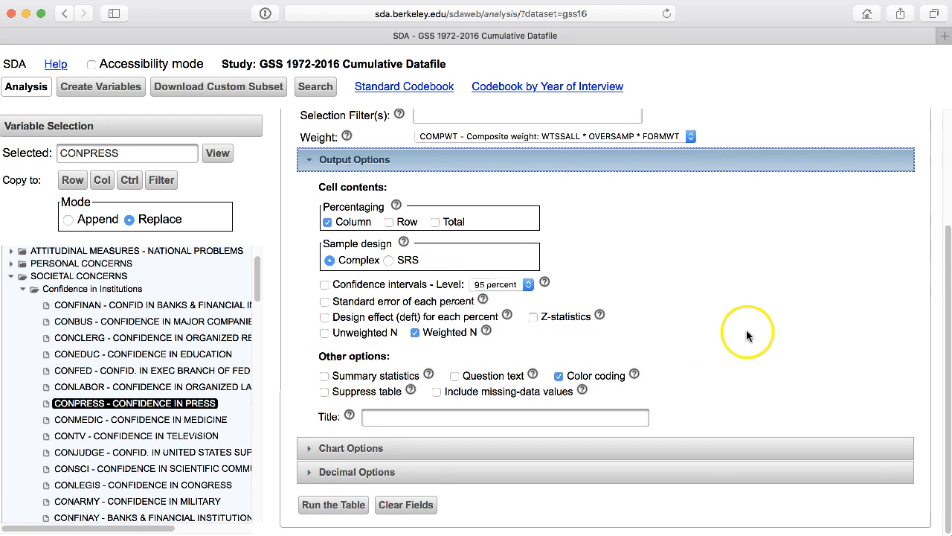
Step: Open the help on Summary statistics, read through the bivariate statistics explanation, and close the help page
left_click(429, 377)
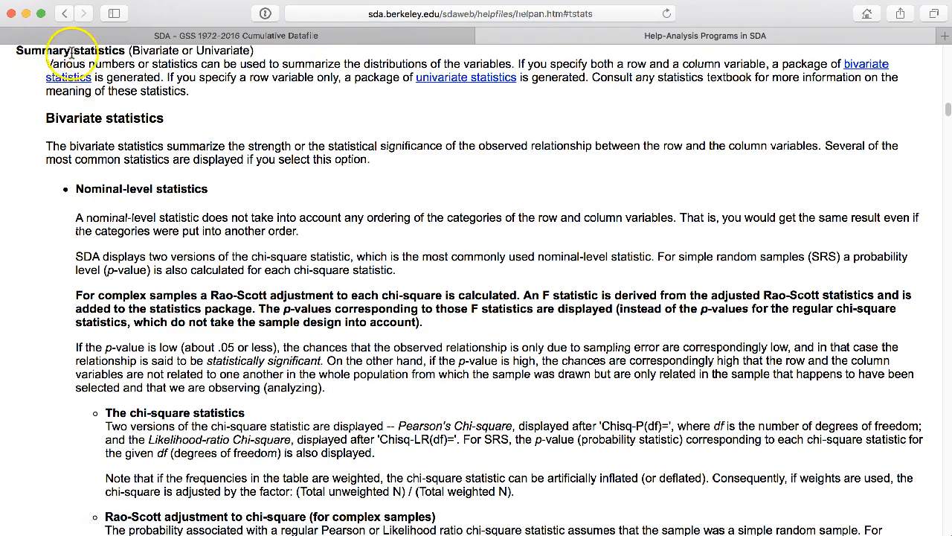
scroll(748, 172, "down", 2)
scroll(750, 174, "down", 15)
scroll(750, 176, "down", 5)
scroll(750, 176, "up", 12)
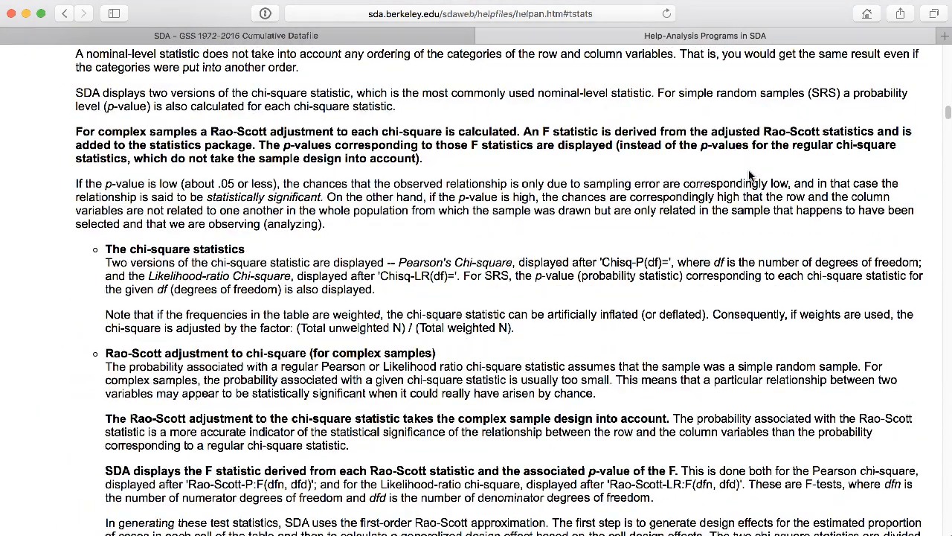
scroll(744, 160, "up", 1)
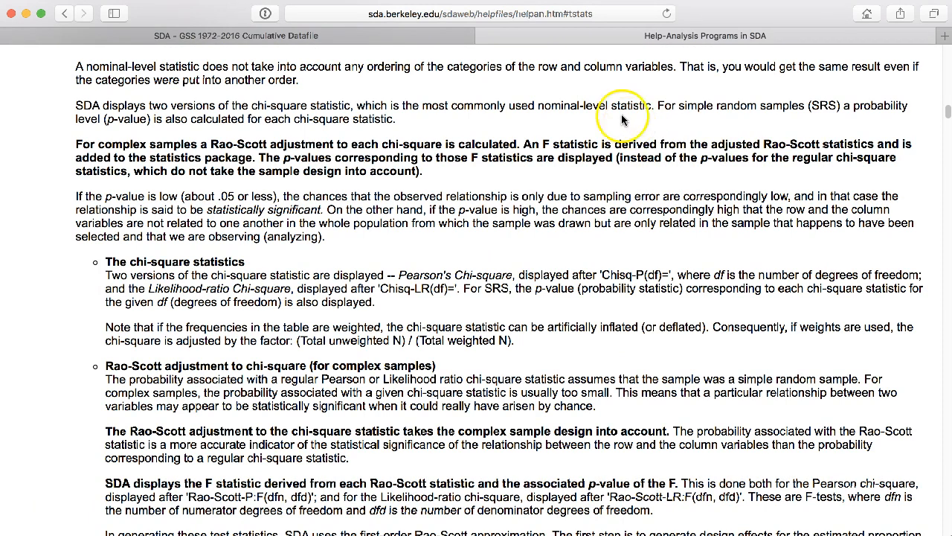
left_click(483, 36)
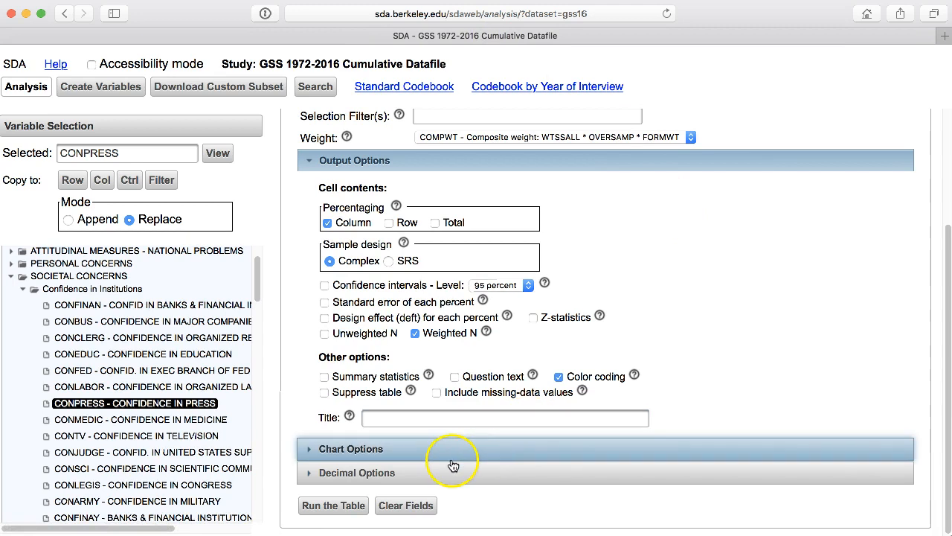
Step: Enable Show percents for the stacked bar chart, and review and collapse the Decimal Options
left_click(328, 450)
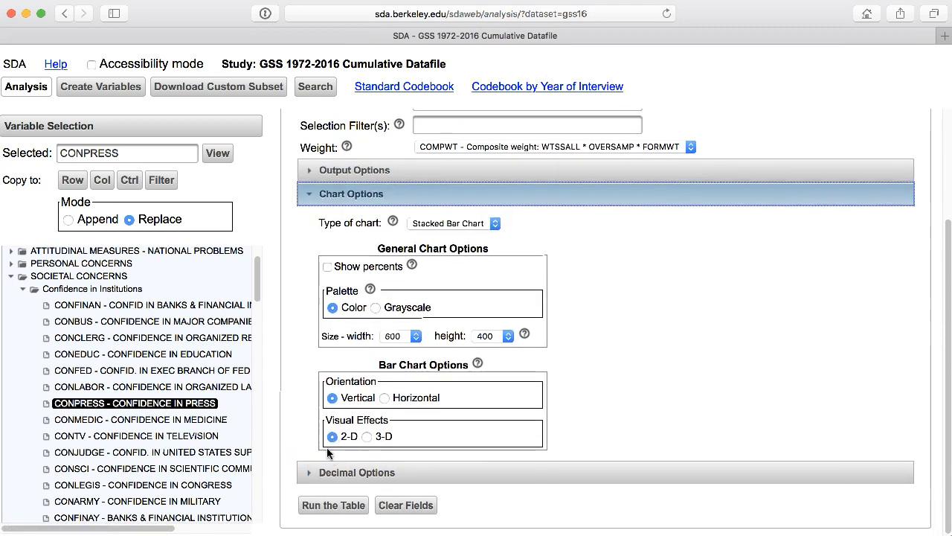
left_click(328, 268)
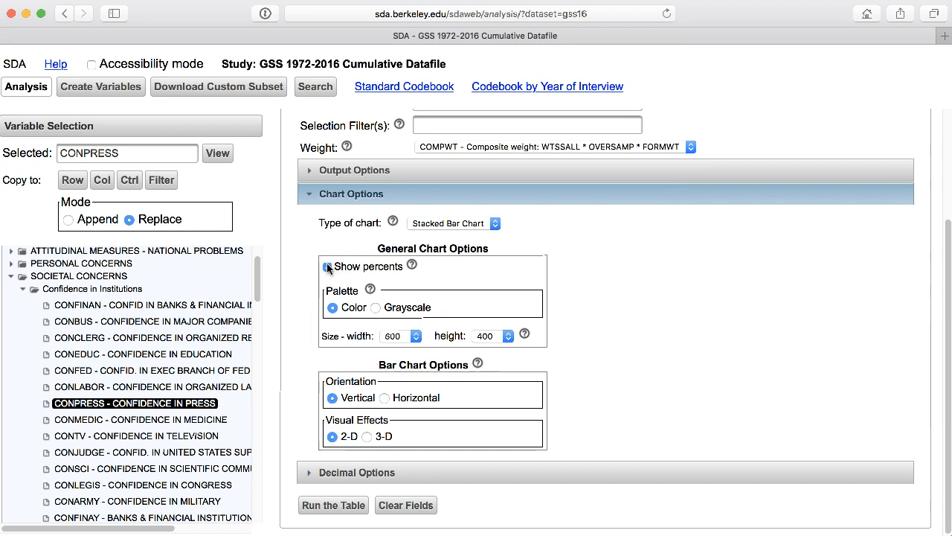
left_click(348, 473)
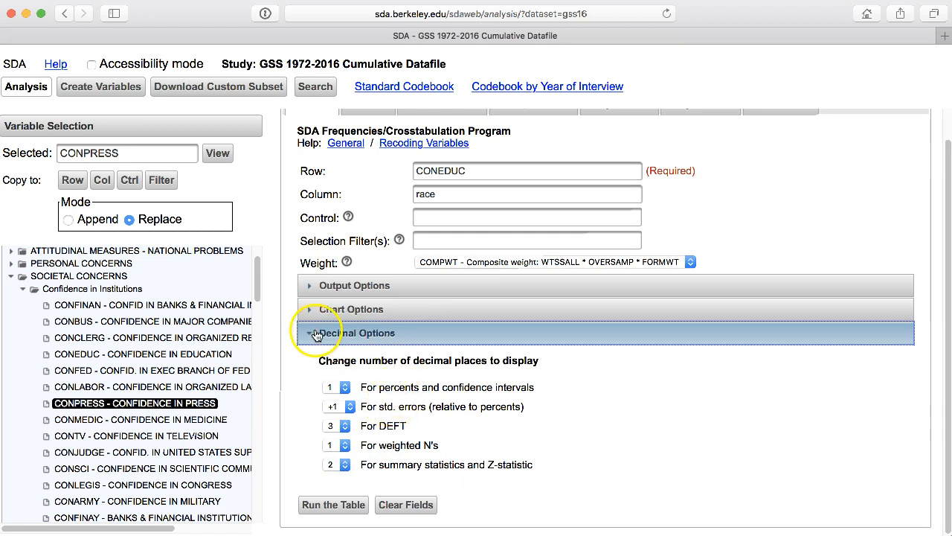
left_click(316, 335)
left_click(503, 211)
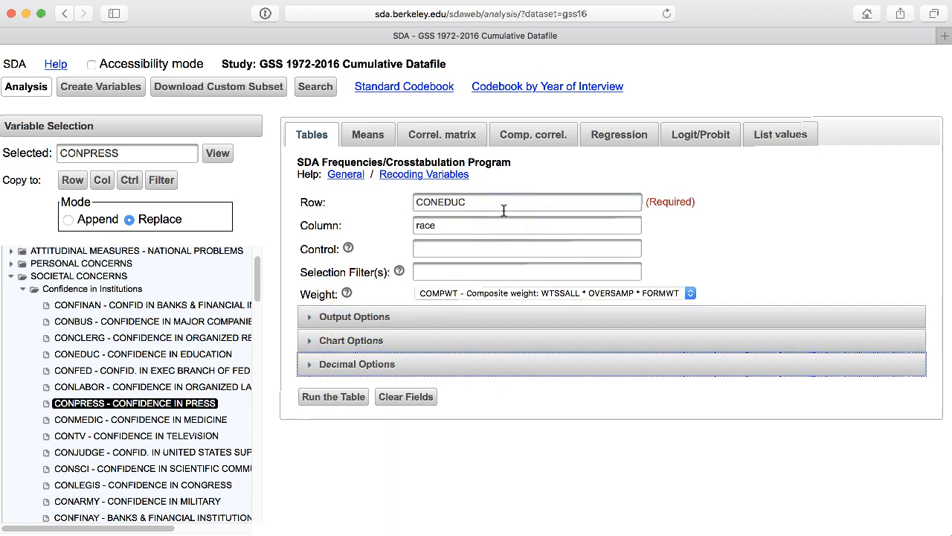
Step: Run the CONEDUC by race table, examine its frequency distribution and stacked bar chart, and close the results
left_click(328, 398)
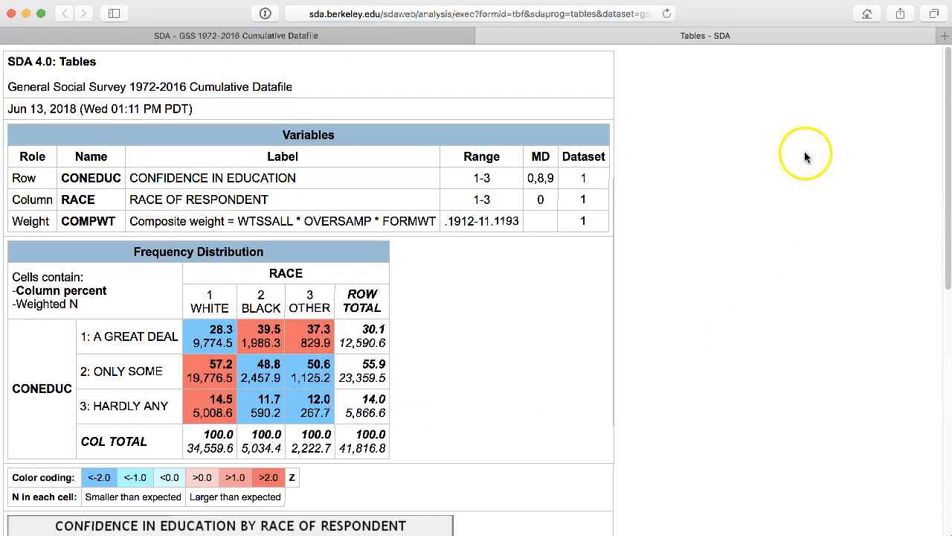
scroll(790, 154, "down", 1)
scroll(790, 154, "down", 2)
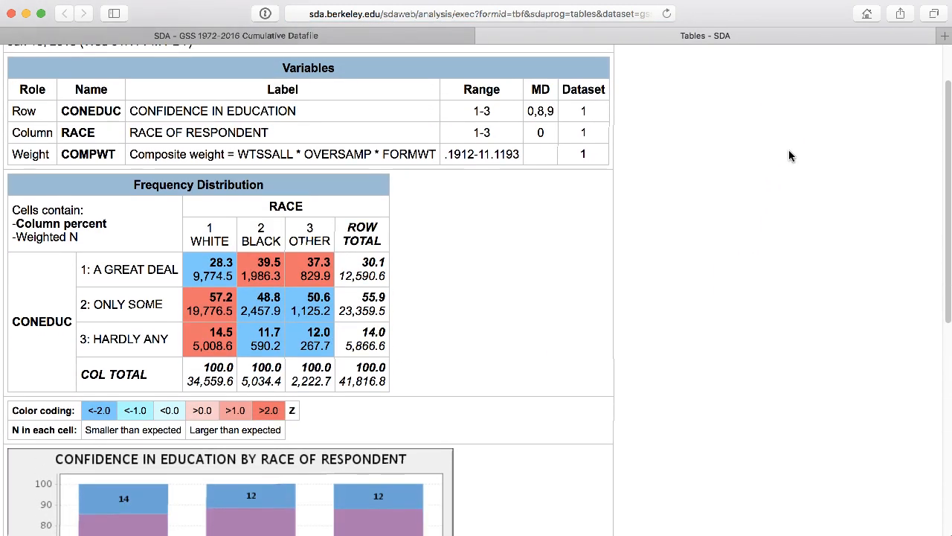
scroll(790, 155, "down", 4)
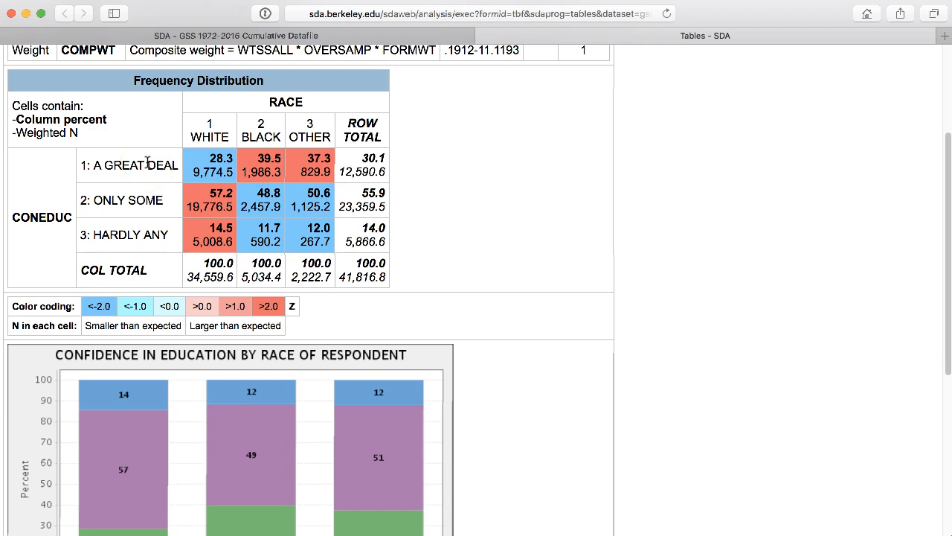
scroll(147, 163, "up", 1)
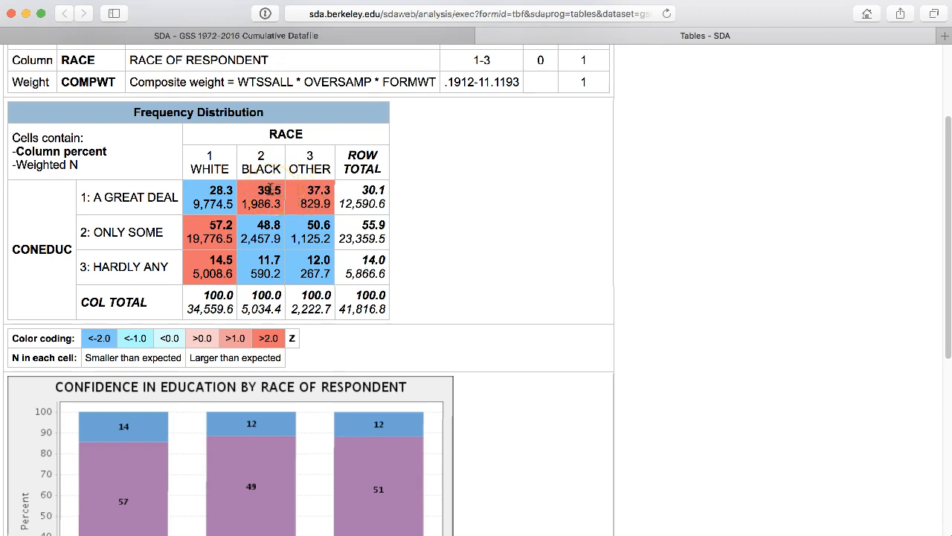
scroll(791, 164, "down", 5)
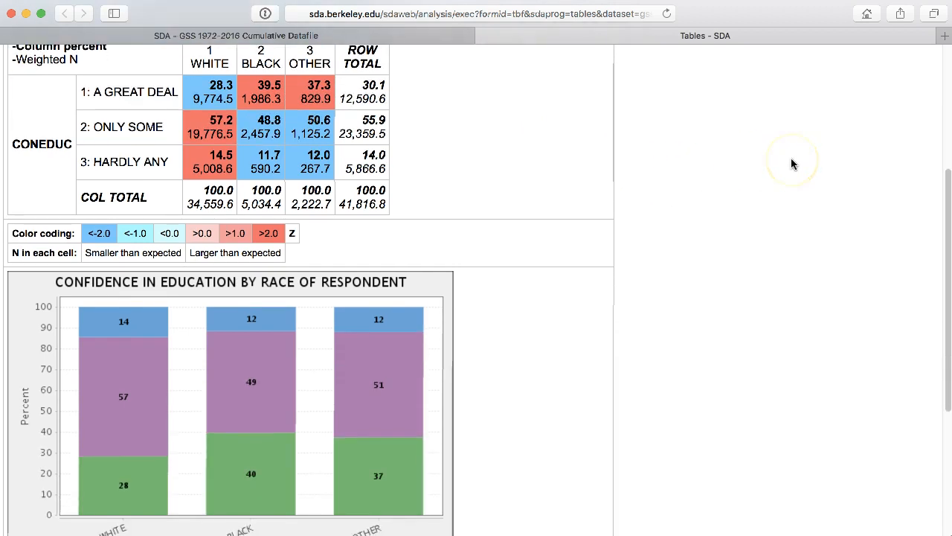
scroll(792, 164, "down", 1)
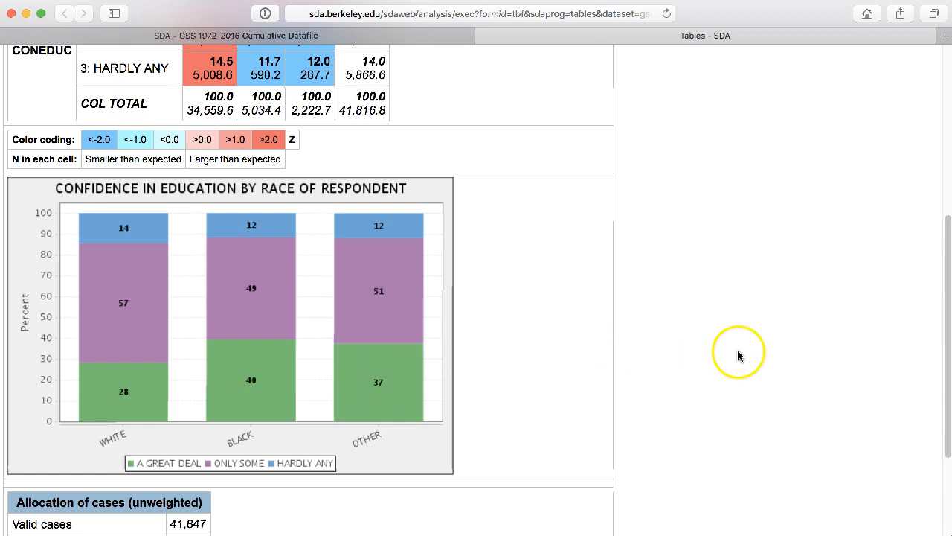
scroll(776, 355, "down", 2)
scroll(776, 355, "up", 10)
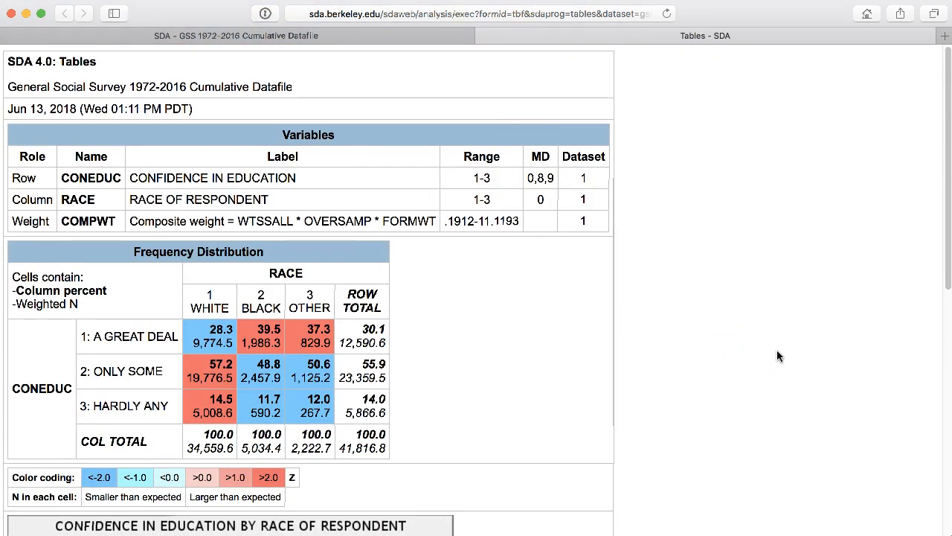
left_click(484, 37)
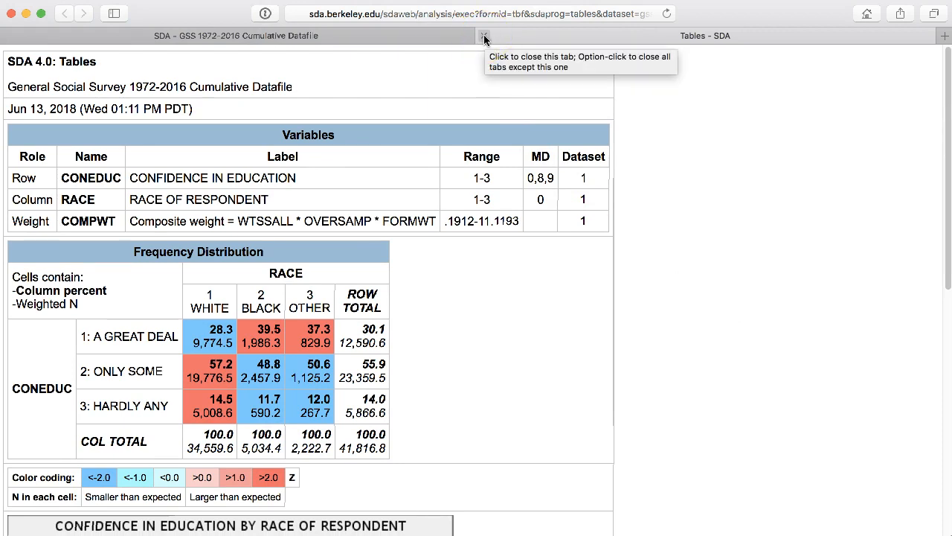
left_click(484, 37)
left_click(735, 69)
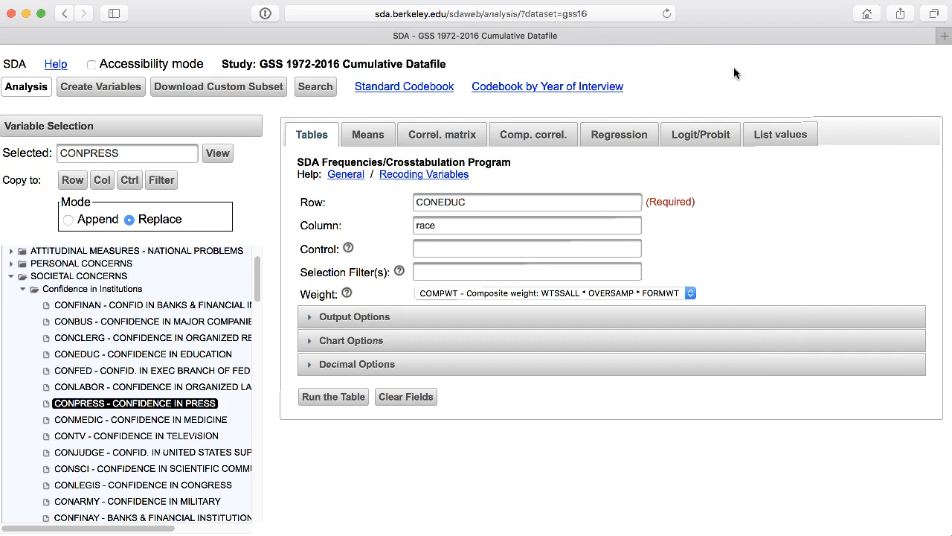
Step: Search the dataset's variables for "happy" and look through the first page of matching variables
left_click(315, 88)
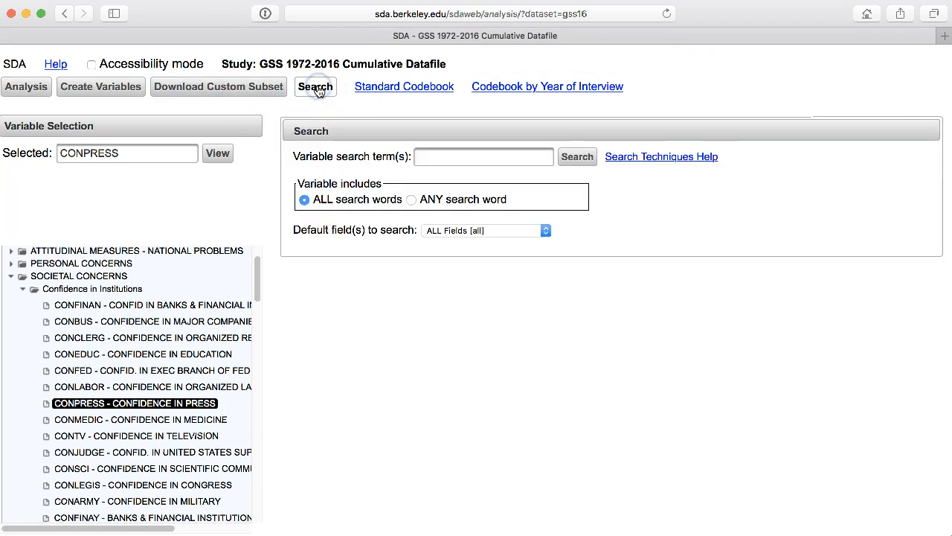
left_click(431, 153)
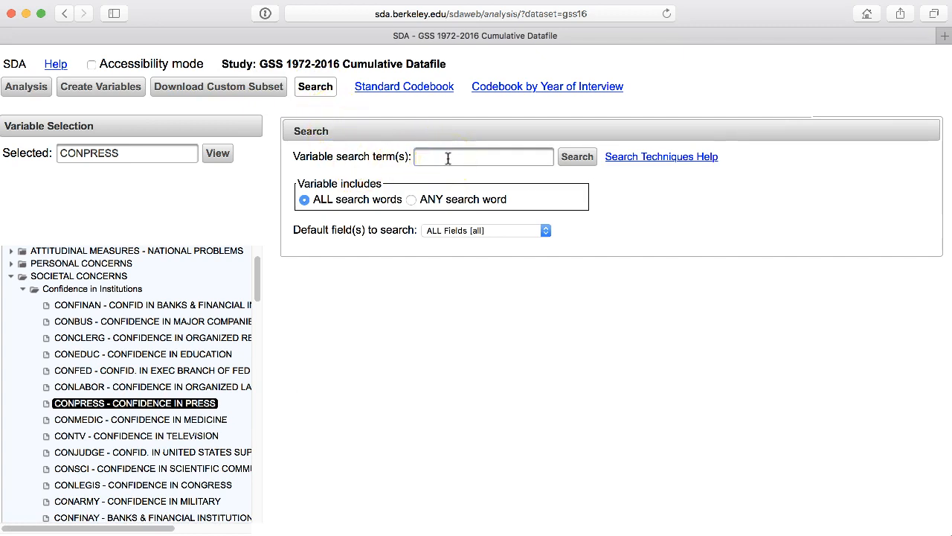
left_click(448, 158)
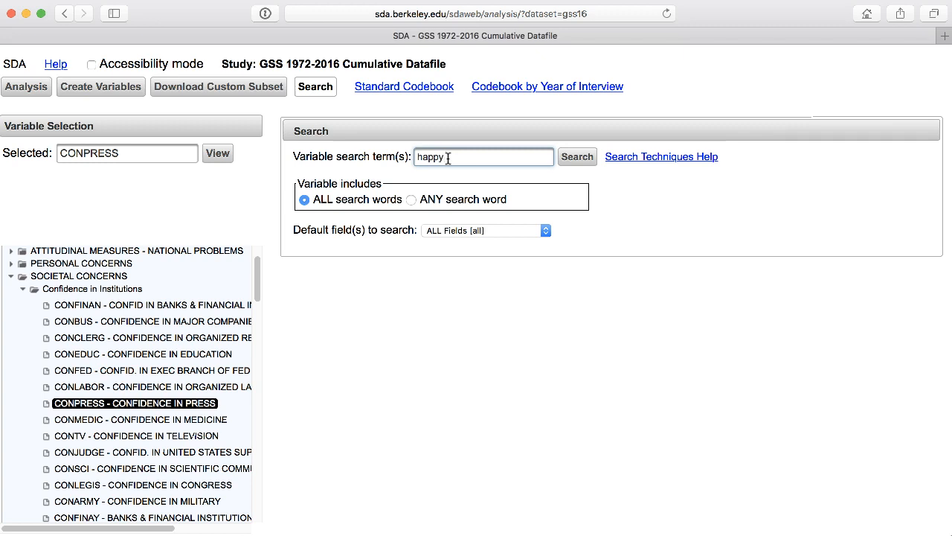
left_click(578, 161)
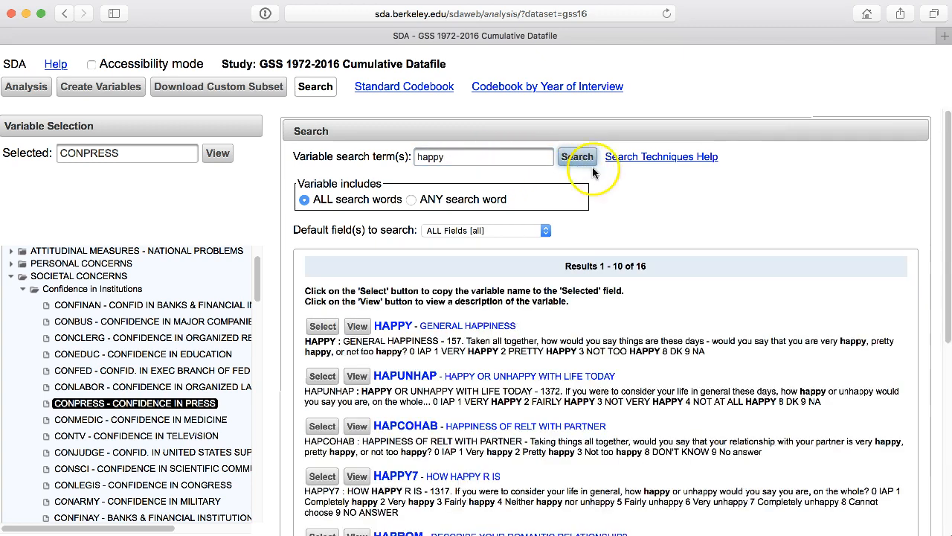
scroll(880, 291, "down", 5)
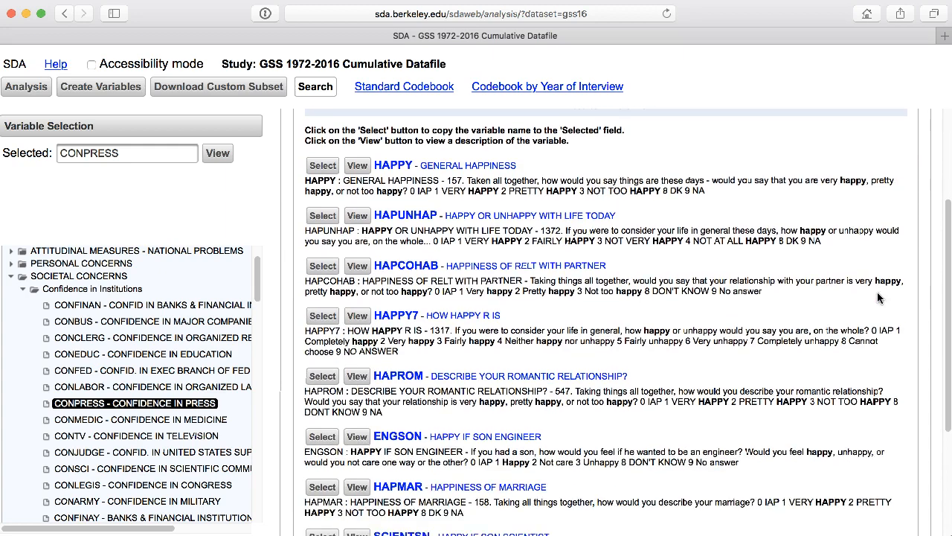
scroll(878, 298, "down", 5)
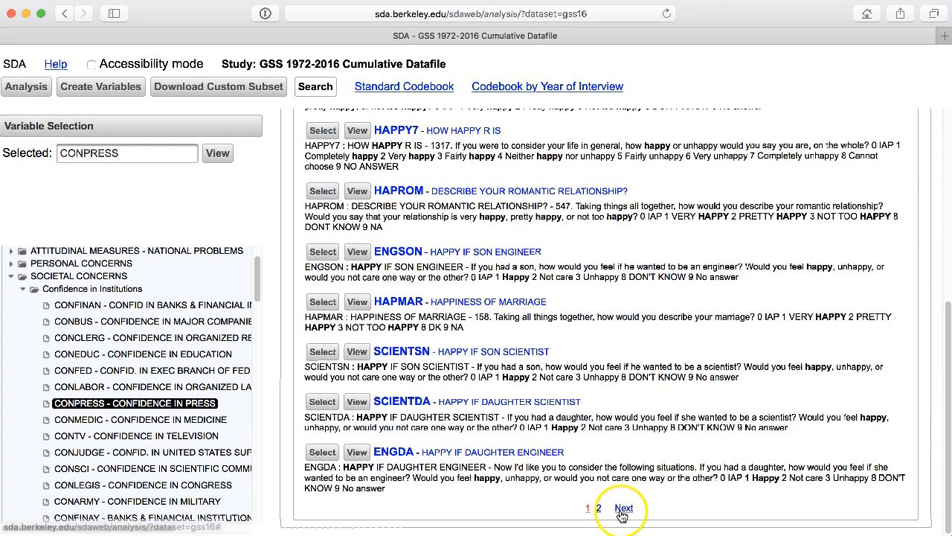
Step: Look through the second page of variables matching "happy", then return to the first page and review its entries
left_click(624, 508)
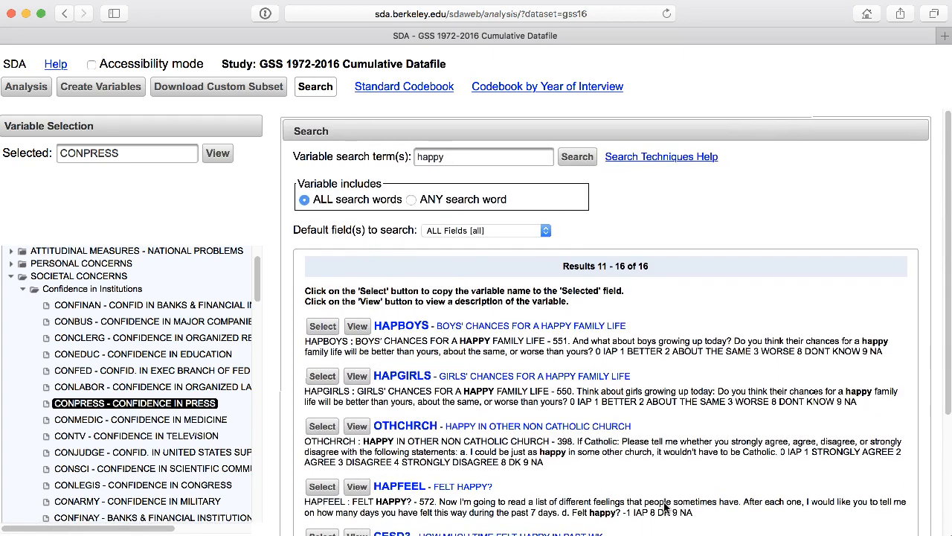
scroll(666, 507, "down", 5)
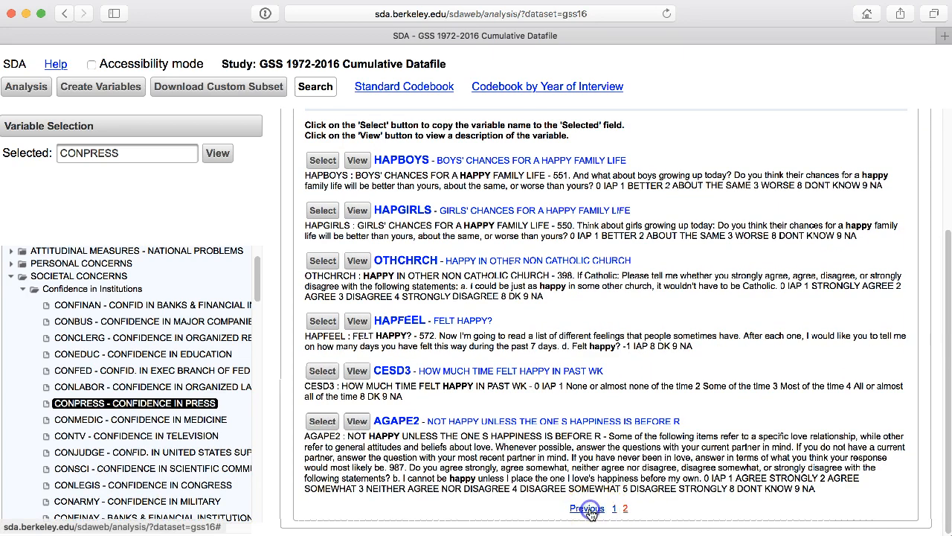
left_click(587, 509)
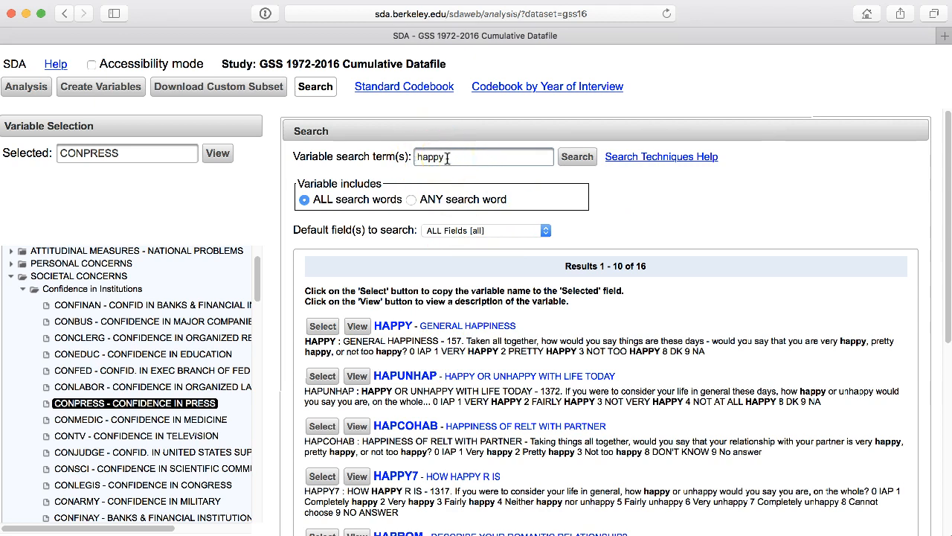
scroll(723, 298, "down", 1)
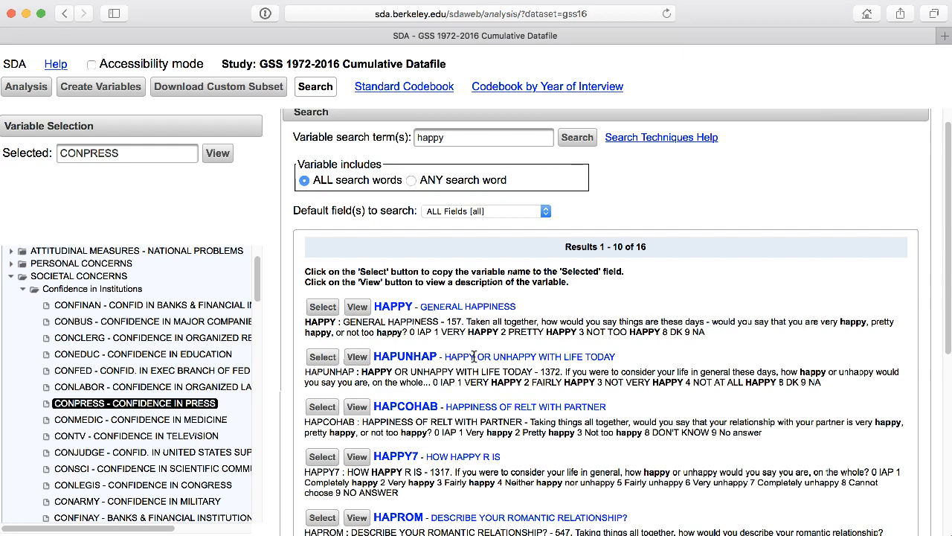
scroll(735, 352, "down", 5)
scroll(735, 352, "up", 6)
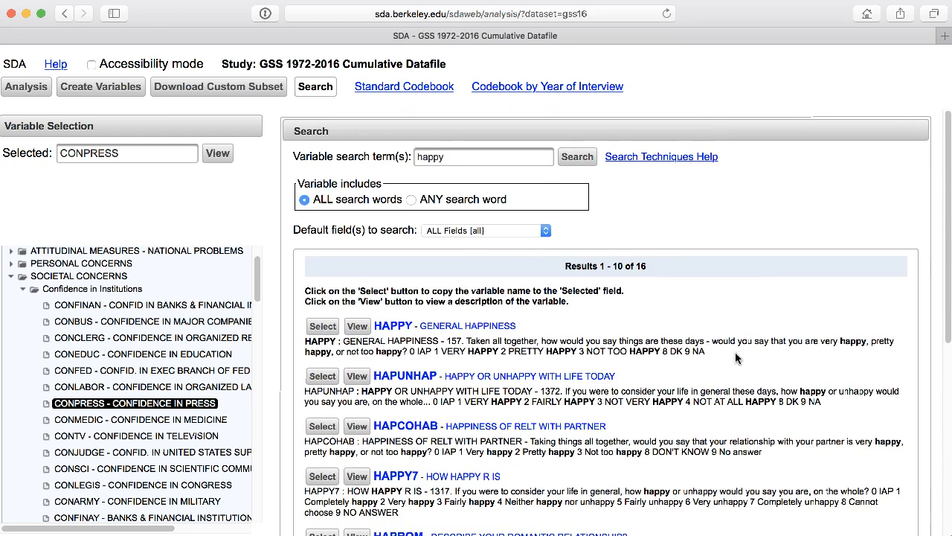
scroll(646, 385, "down", 5)
scroll(646, 385, "up", 5)
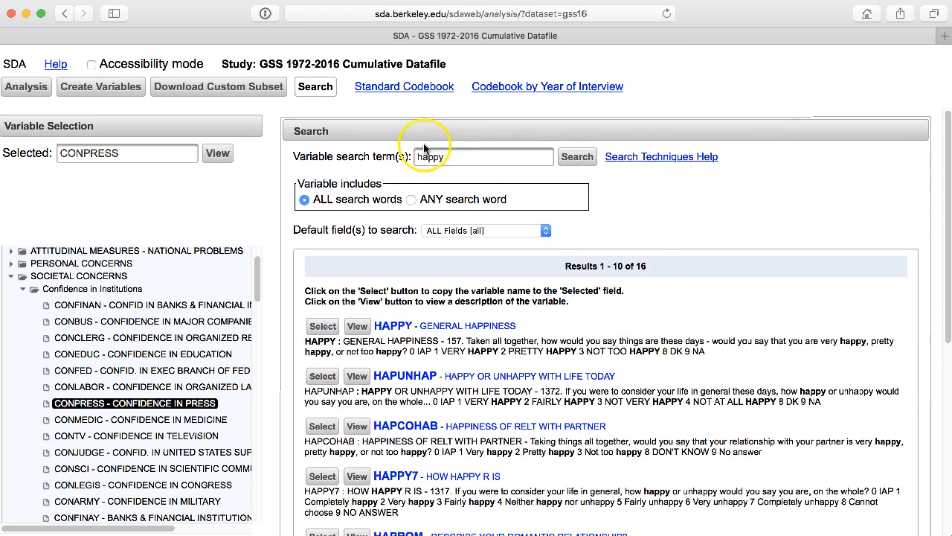
Step: Search the variables with the wildcard term "happ*" and look through the first page of matches
left_click(450, 158)
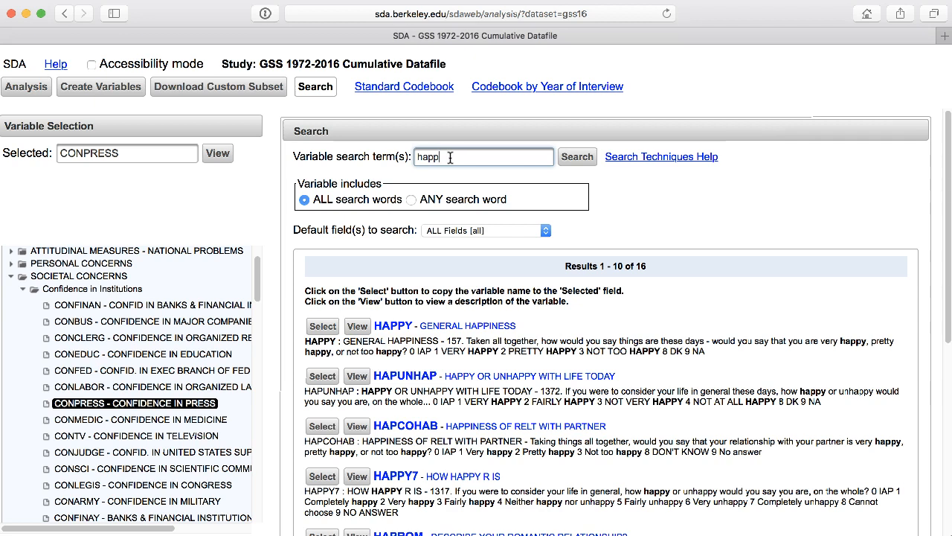
left_click(450, 157)
type("*")
left_click(427, 156)
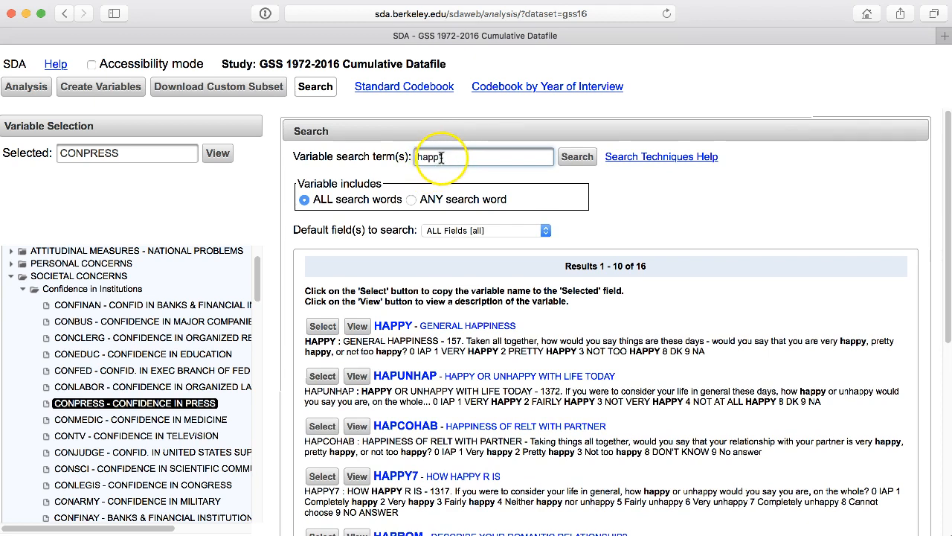
left_click(561, 160)
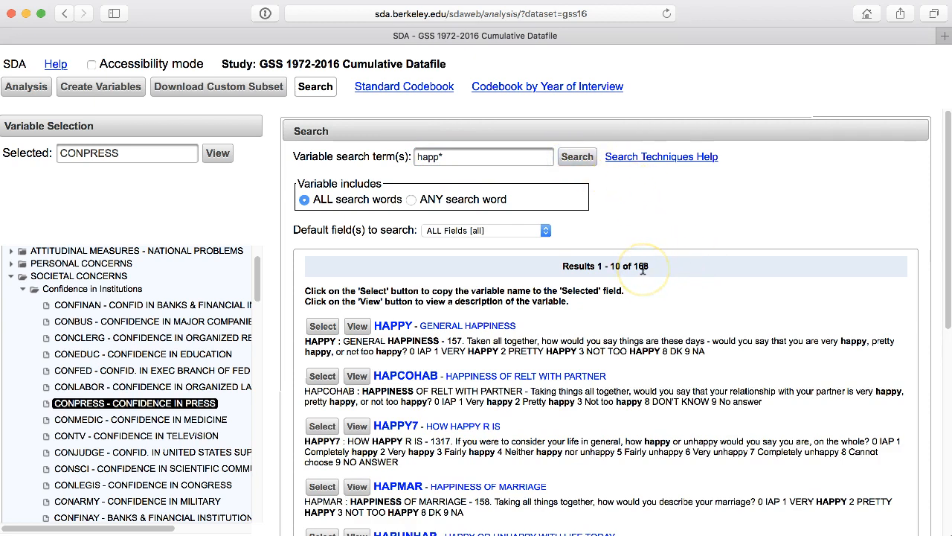
scroll(716, 253, "down", 10)
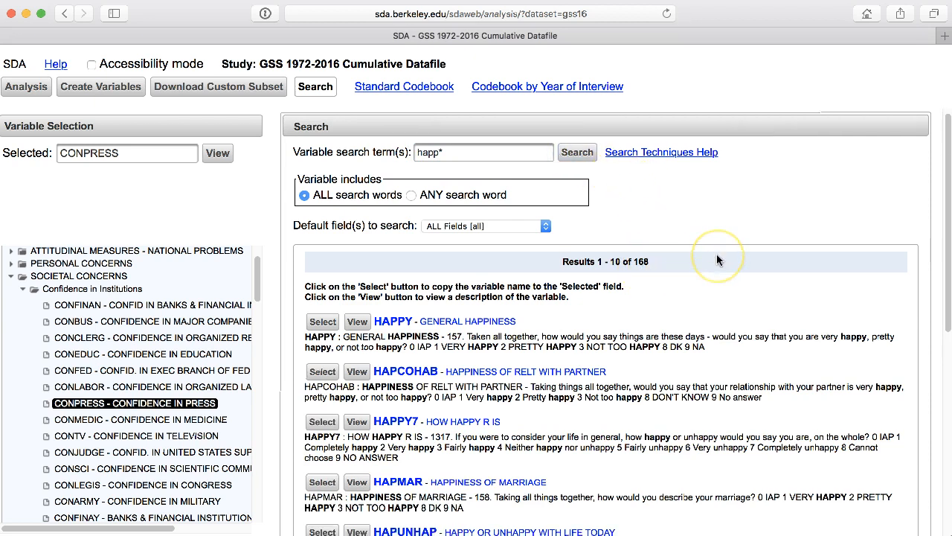
scroll(716, 254, "down", 2)
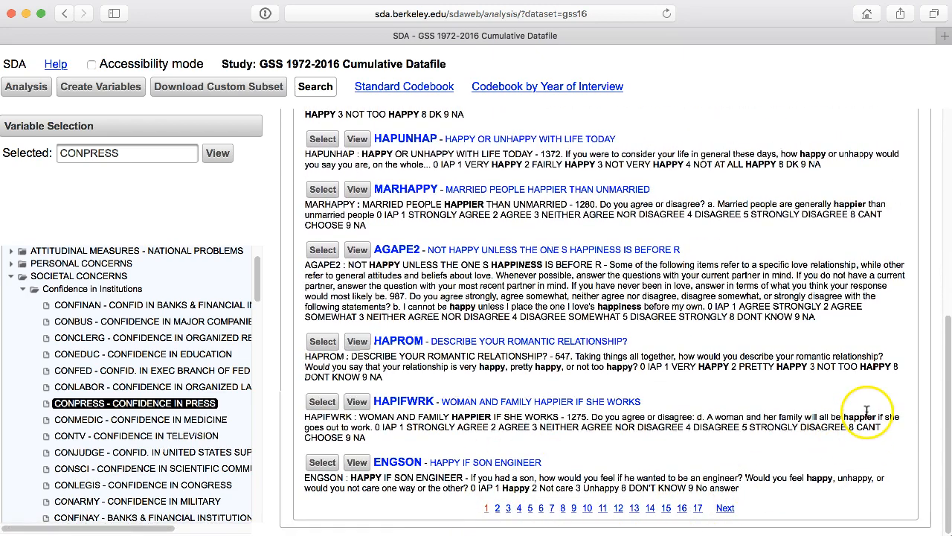
scroll(867, 411, "up", 10)
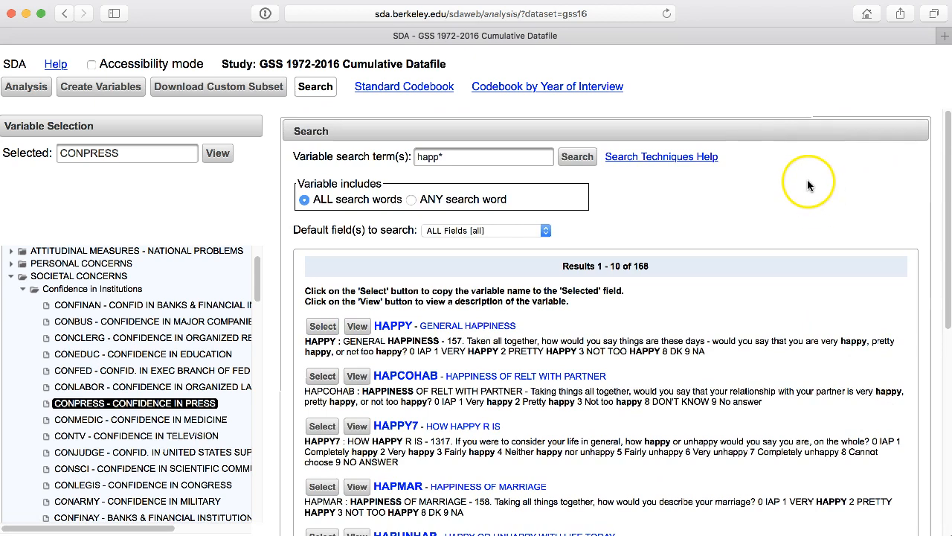
scroll(791, 346, "down", 5)
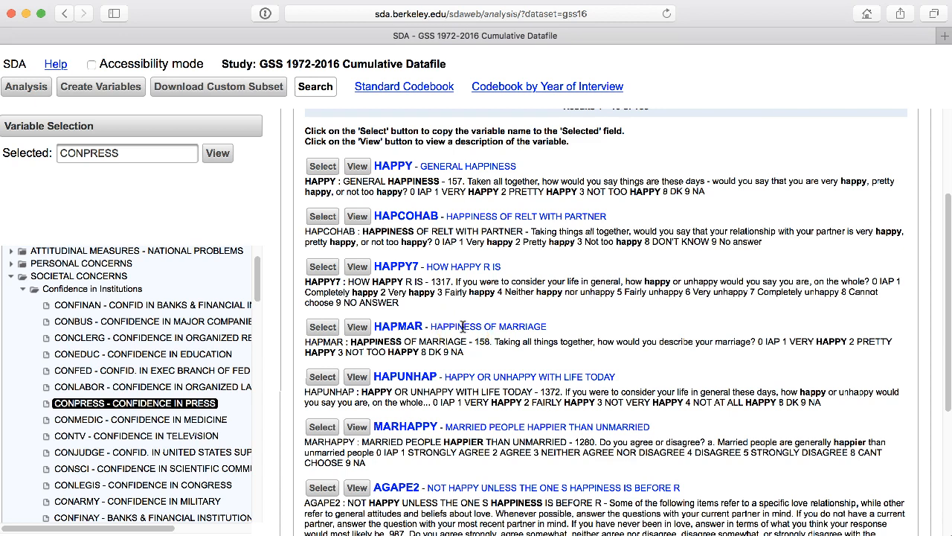
scroll(463, 327, "up", 5)
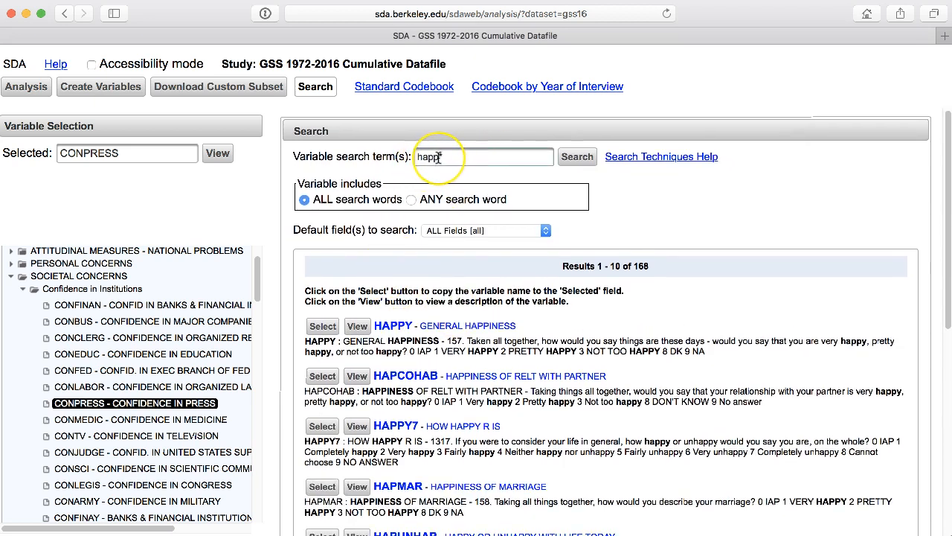
type("*")
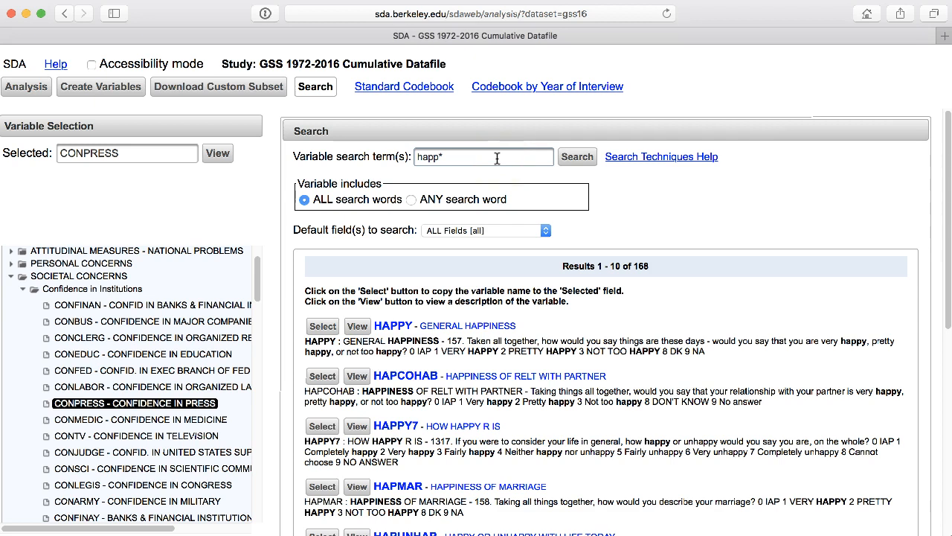
Step: Open the Search Techniques Help, read through the basic search techniques, and close the help page
left_click(662, 157)
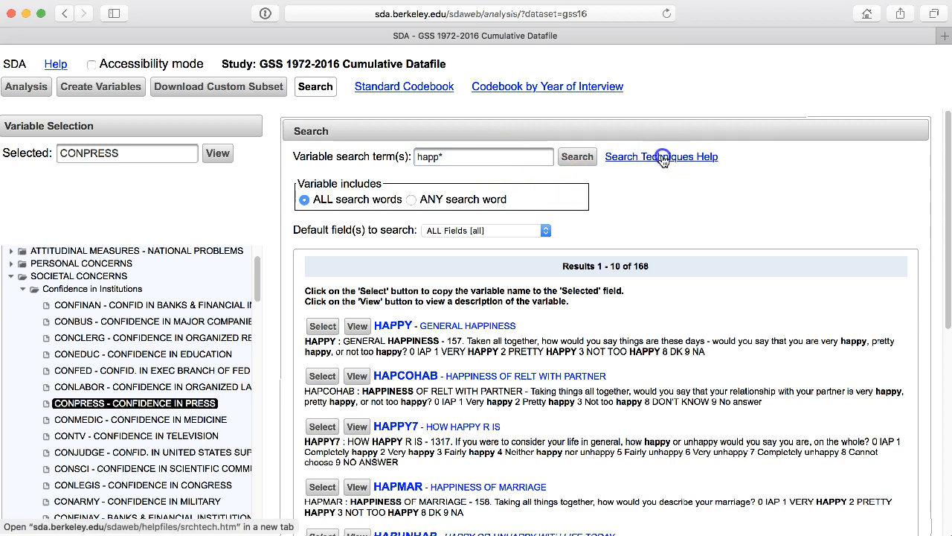
scroll(659, 159, "down", 5)
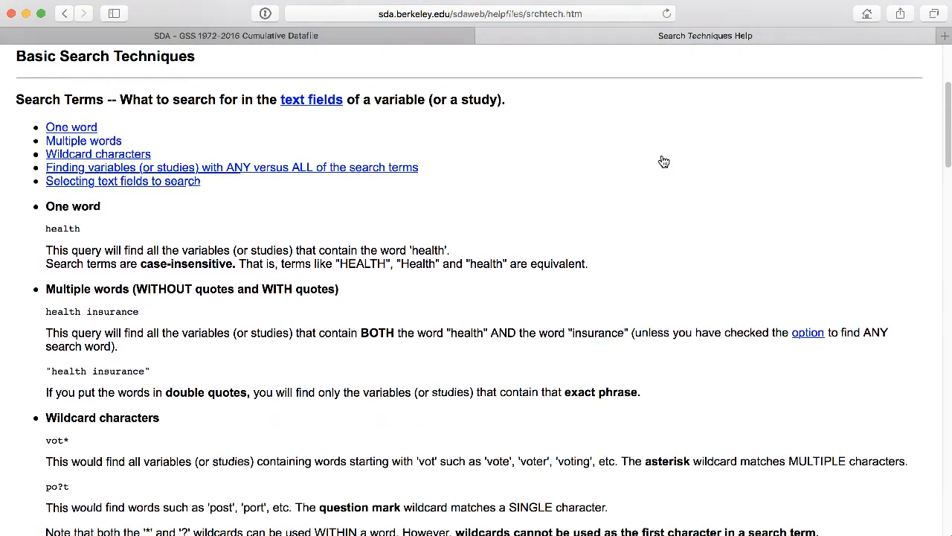
scroll(715, 162, "down", 5)
scroll(715, 161, "up", 10)
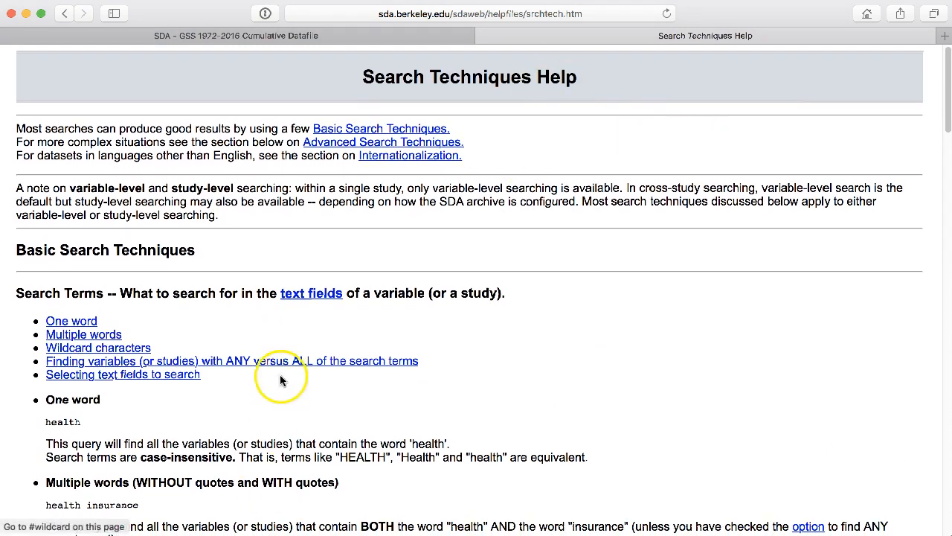
left_click(484, 35)
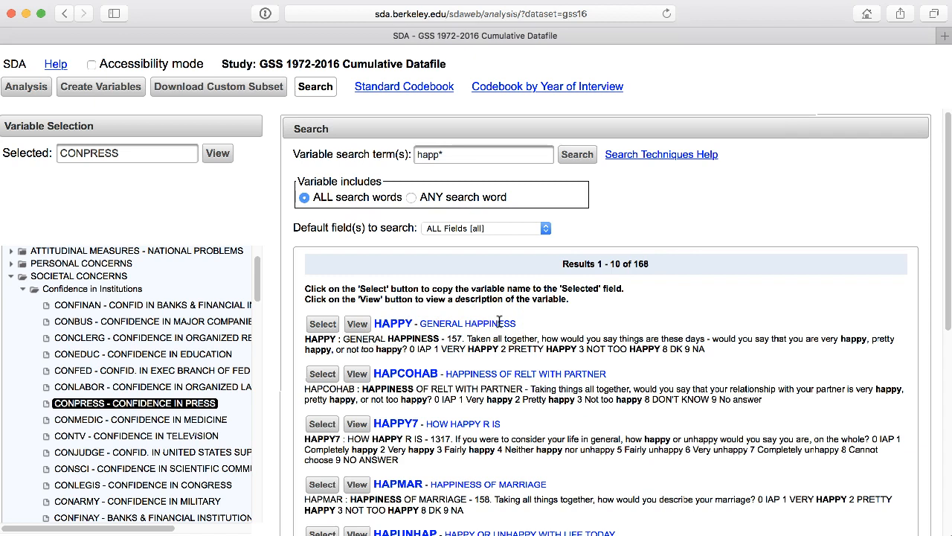
Step: View the description and frequencies of the HAPPY (General Happiness) variable, then close the description
left_click(359, 325)
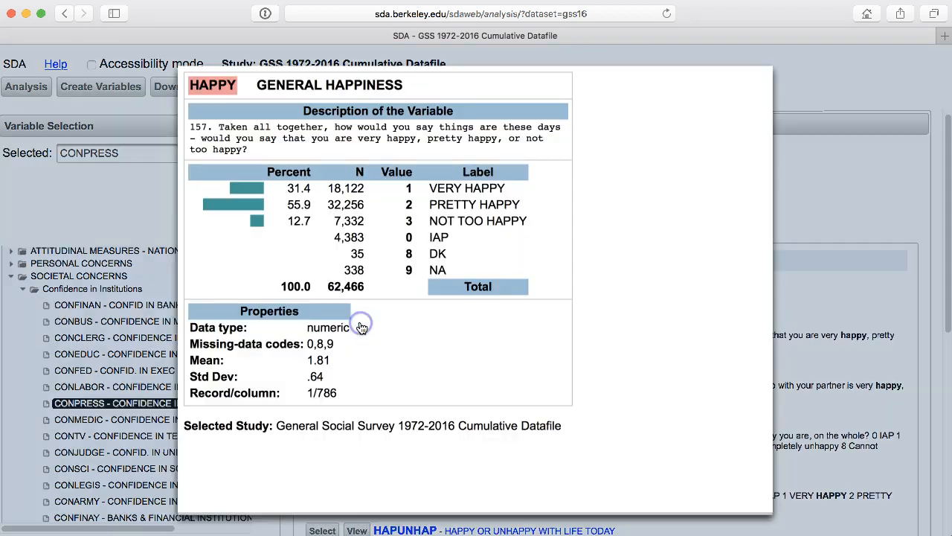
left_click(747, 247)
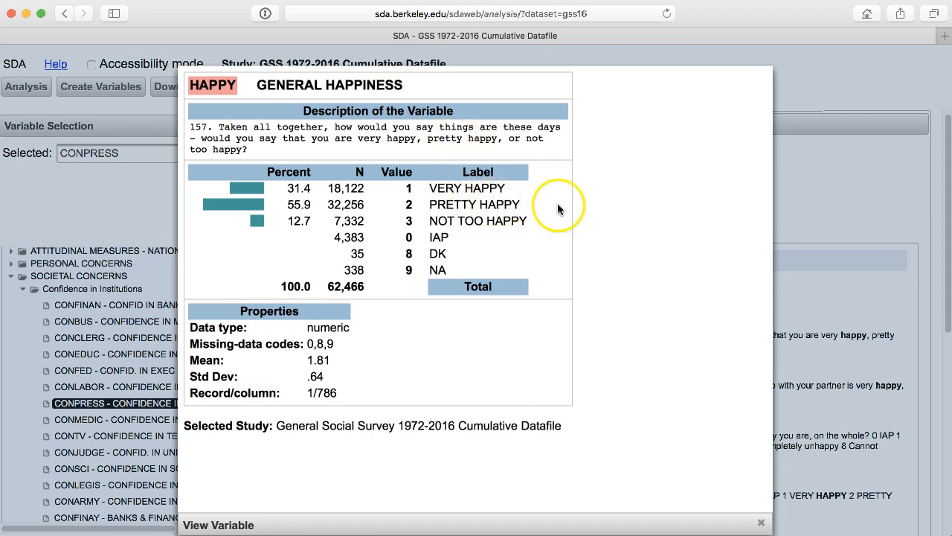
left_click(817, 194)
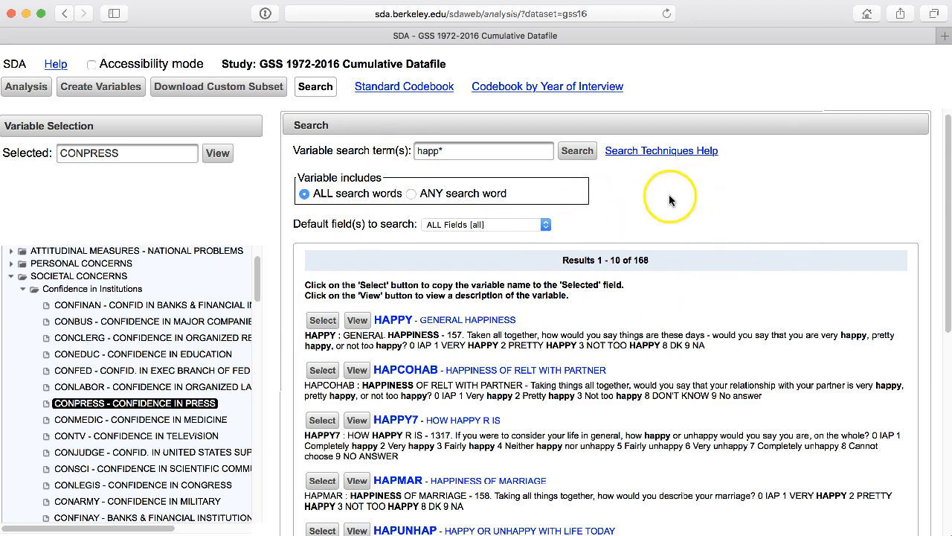
Step: Select the HAPPY variable from the search results and make it the row variable of the crosstabulation, replacing CONEDUC
left_click(323, 320)
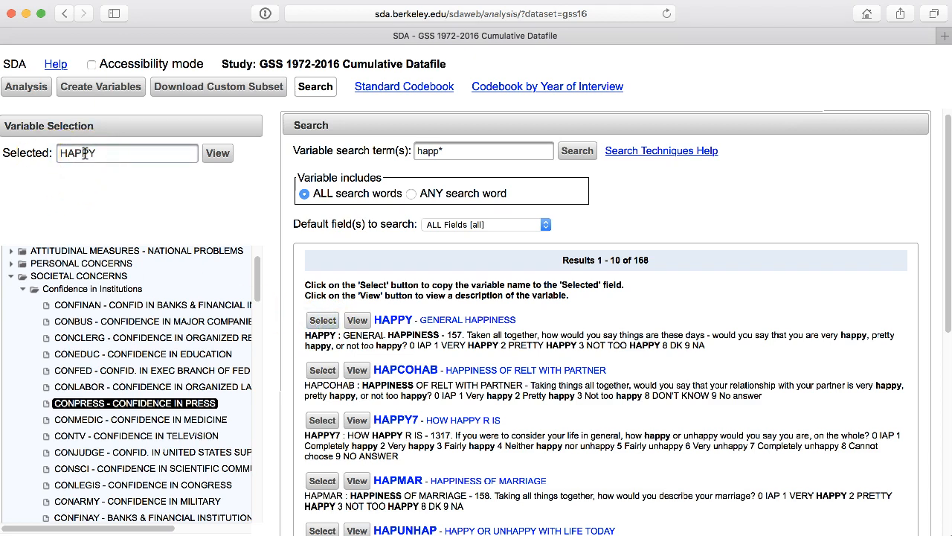
left_click(19, 87)
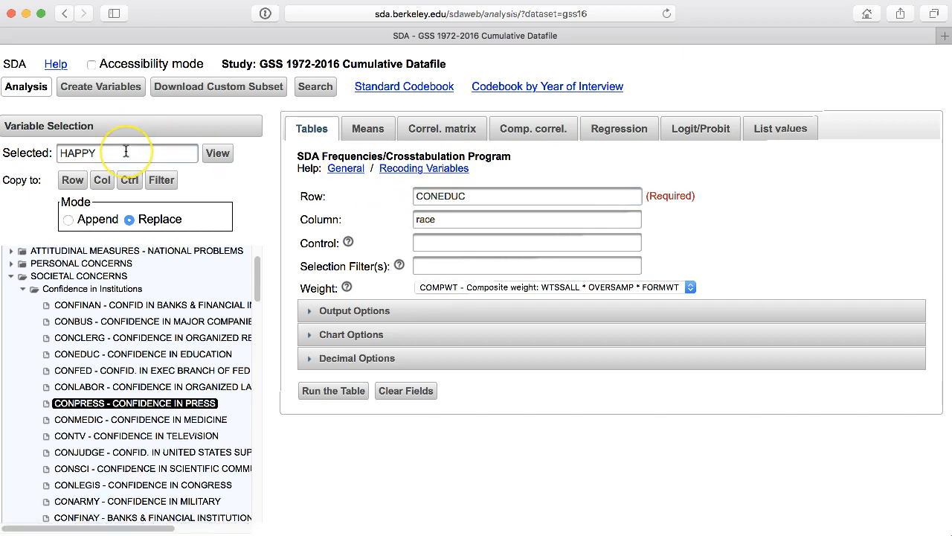
left_click(71, 186)
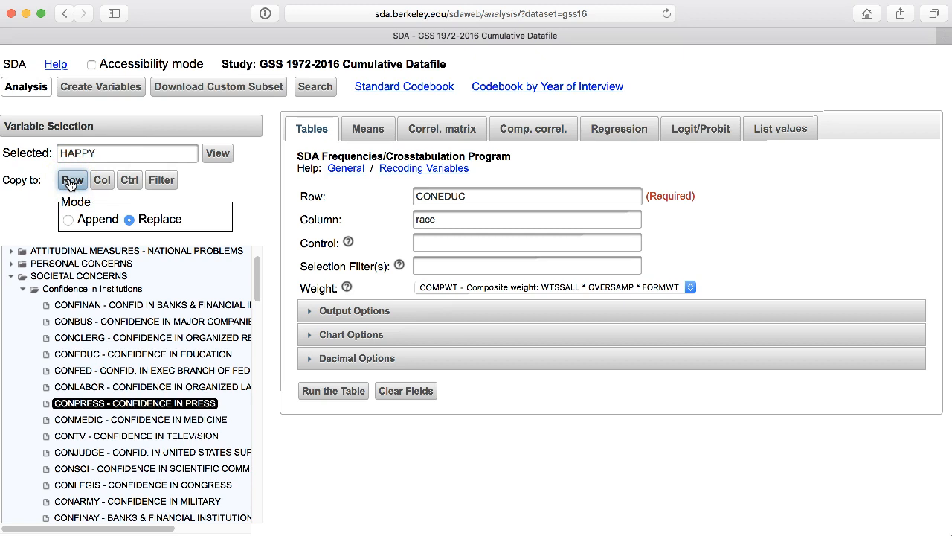
left_click(70, 185)
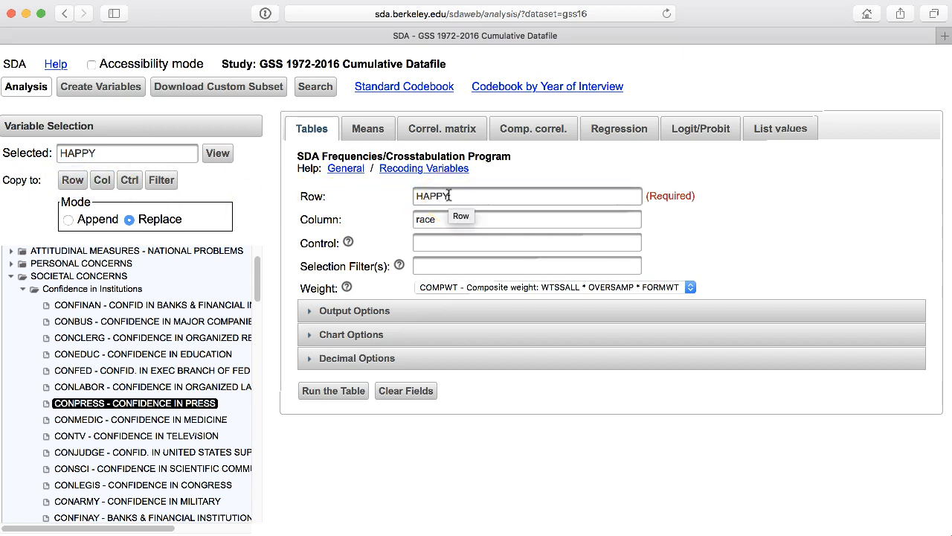
left_click(443, 226)
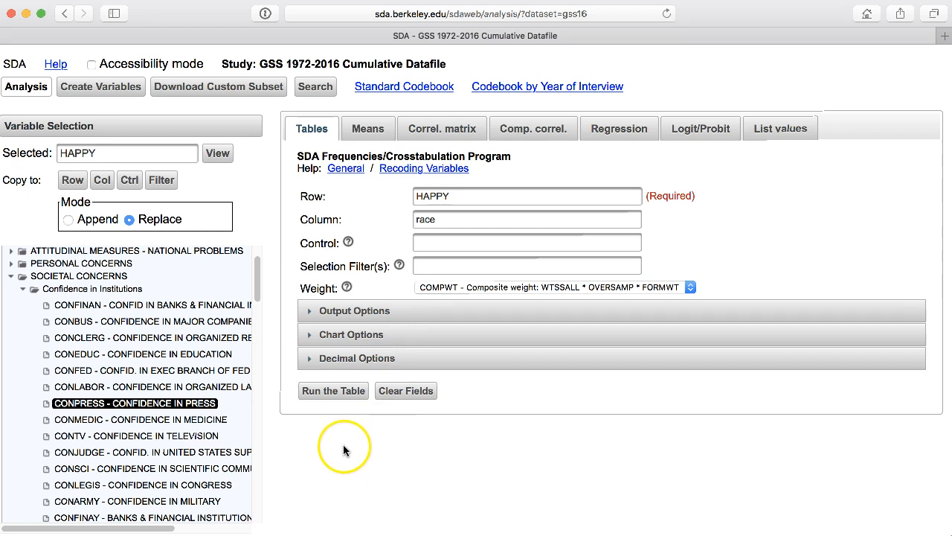
Step: Run the HAPPY by race table, examine its frequency distribution and stacked bar chart, and close the results
left_click(332, 394)
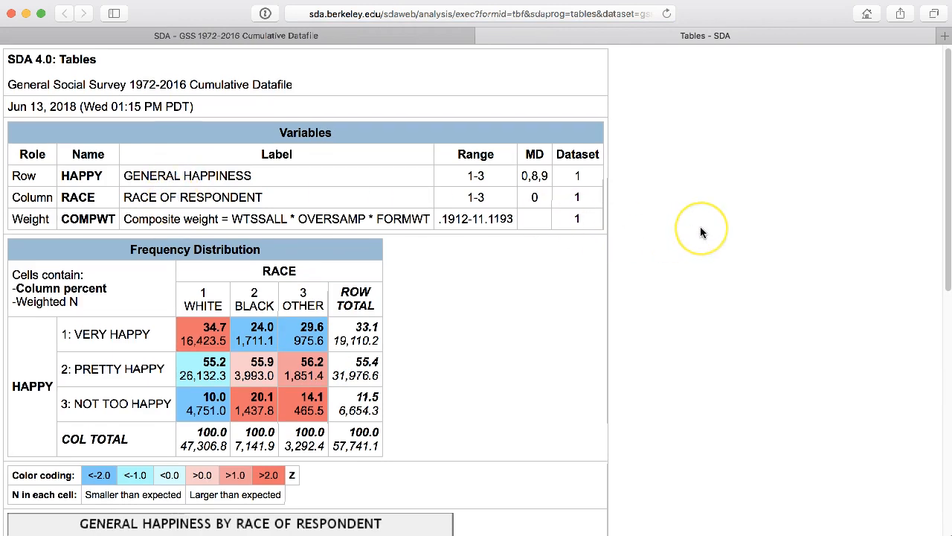
scroll(700, 232, "down", 2)
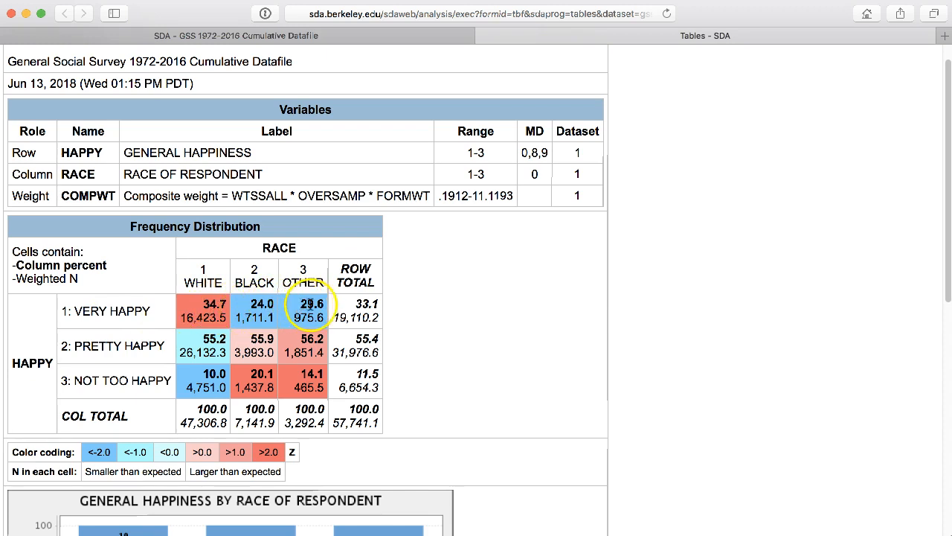
scroll(749, 304, "down", 5)
scroll(773, 302, "down", 6)
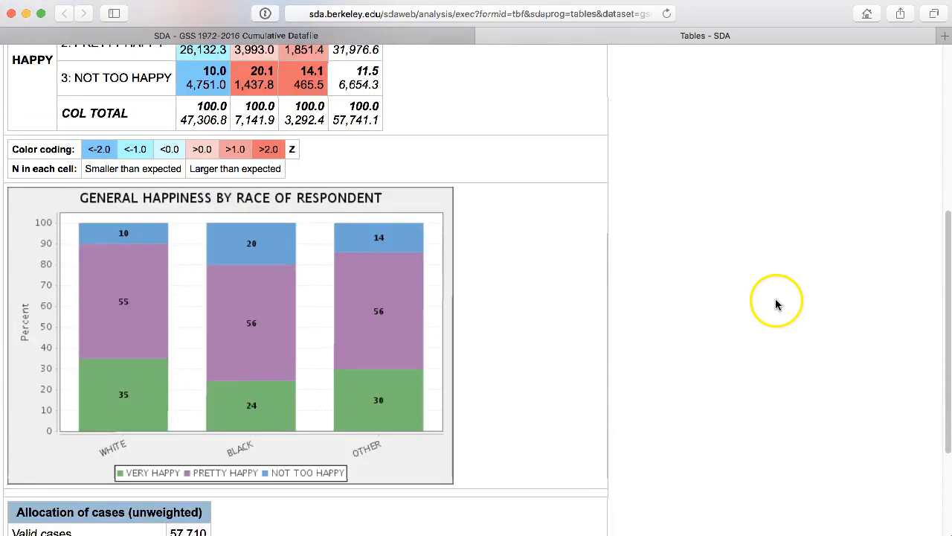
scroll(771, 304, "up", 2)
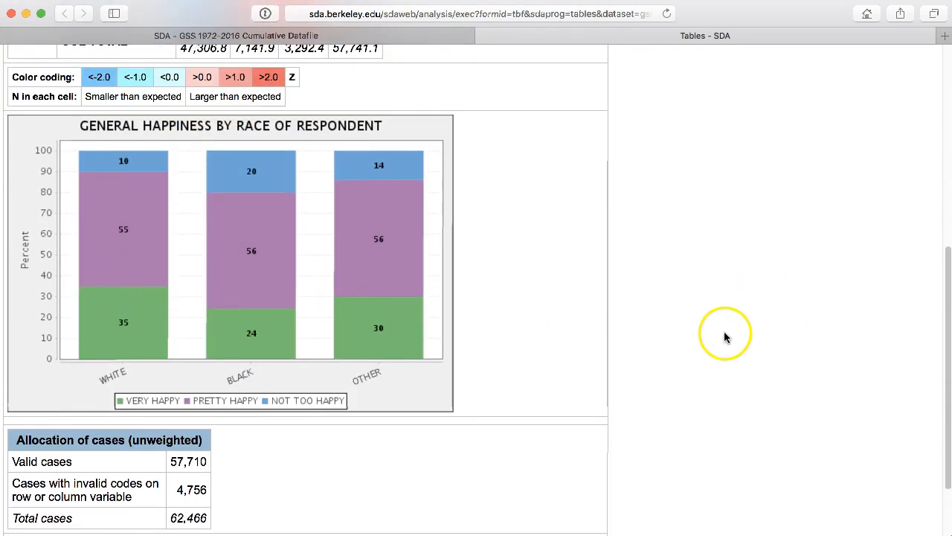
scroll(723, 334, "up", 9)
scroll(725, 337, "down", 2)
scroll(727, 338, "down", 2)
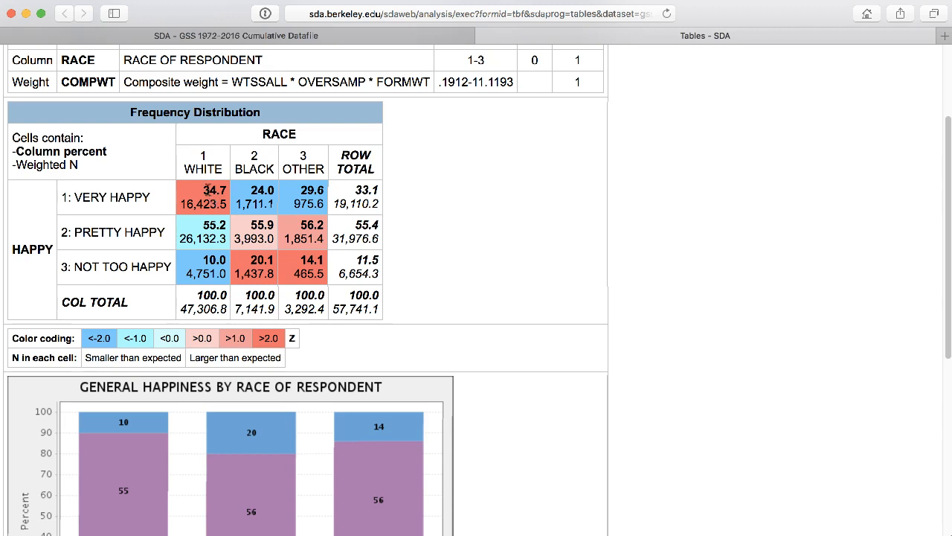
left_click(205, 192)
left_click(253, 195)
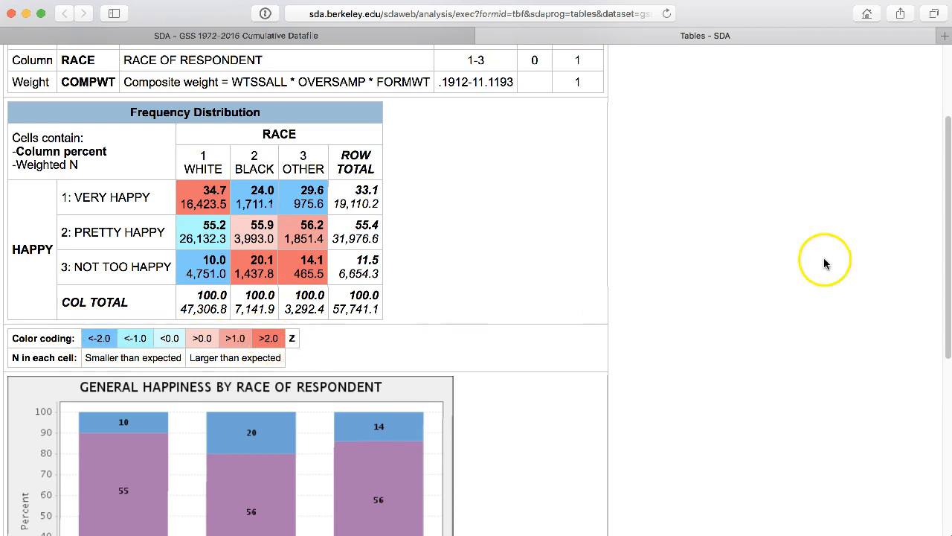
scroll(815, 268, "up", 5)
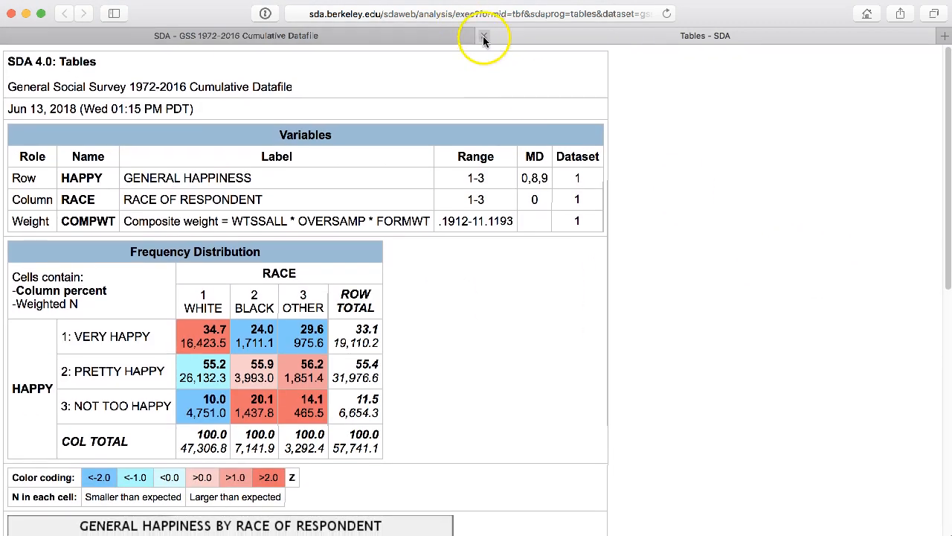
left_click(485, 36)
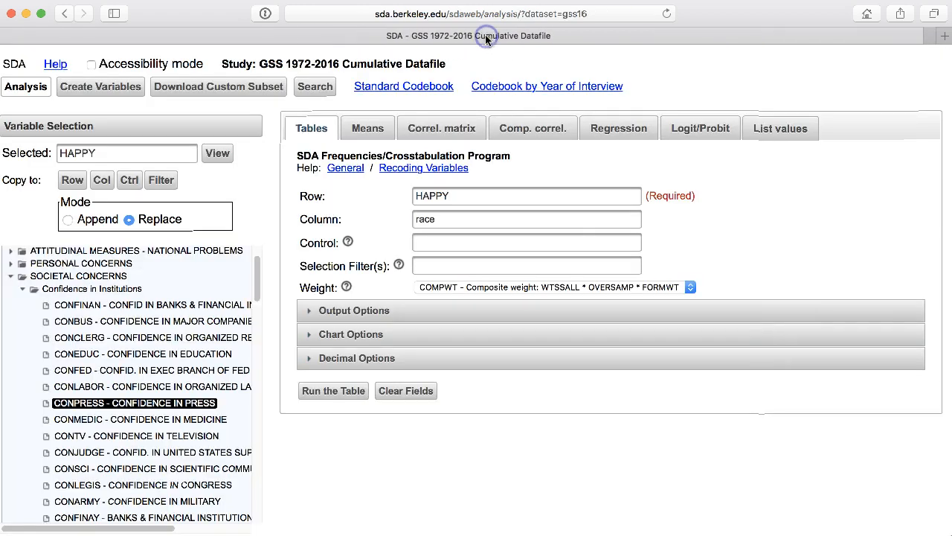